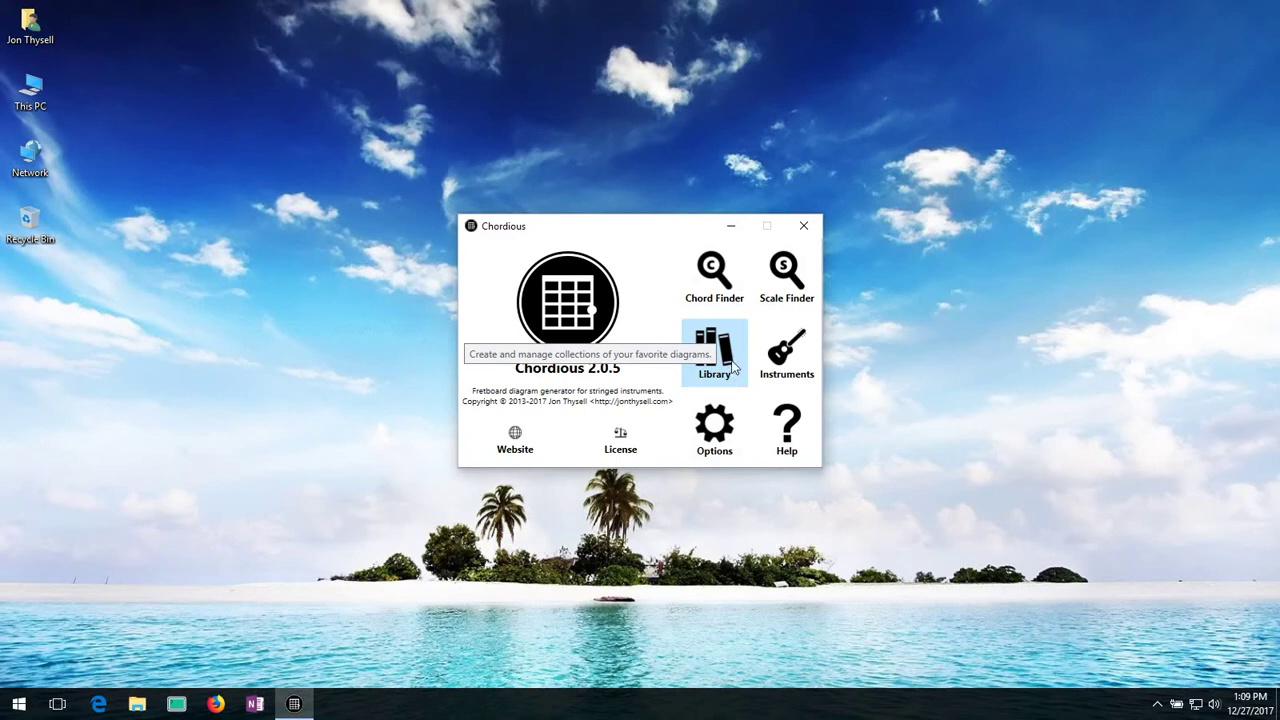
# - Open the Diagram Library, move it to the upper left and enlarge it
pyautogui.click(731, 377)
pyautogui.moveTo(645, 110); pyautogui.dragTo(368, 32)
pyautogui.moveTo(681, 499); pyautogui.dragTo(1186, 660)
pyautogui.moveTo(514, 40); pyautogui.dragTo(518, 31)
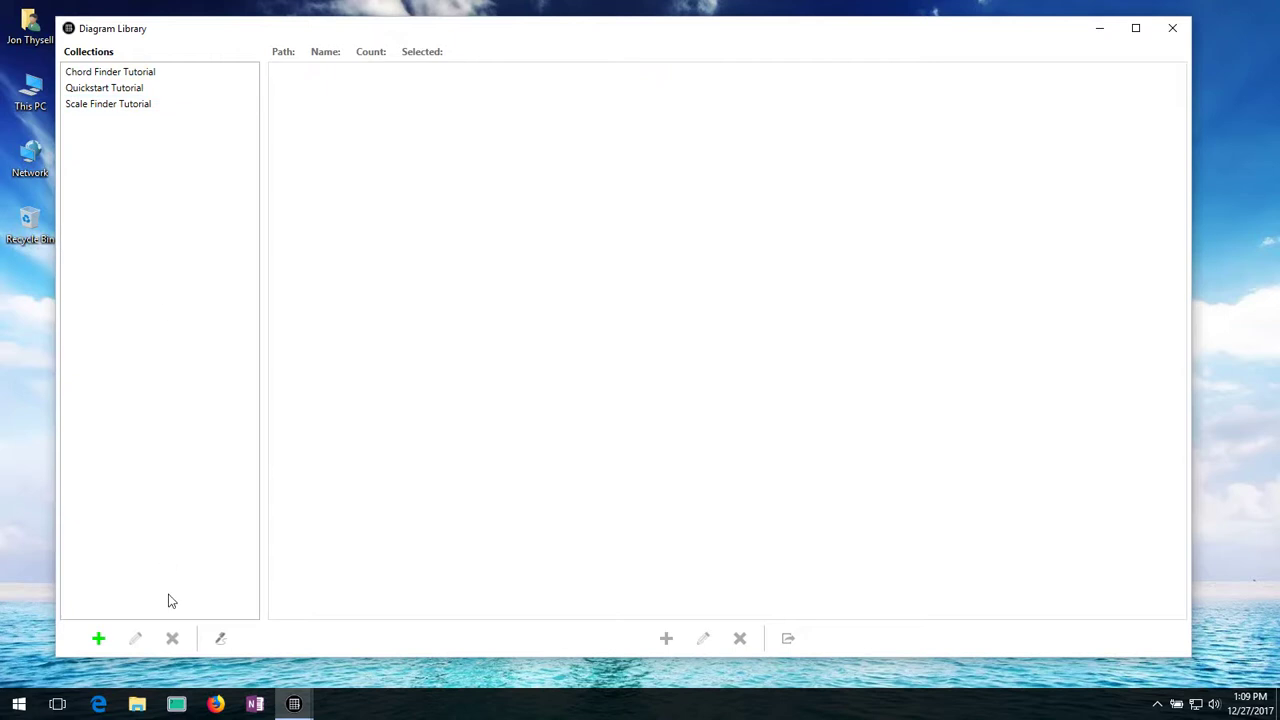
# - Browse the Quickstart, Chord Finder and Scale Finder tutorial collections, ending on Quickstart
pyautogui.click(152, 90)
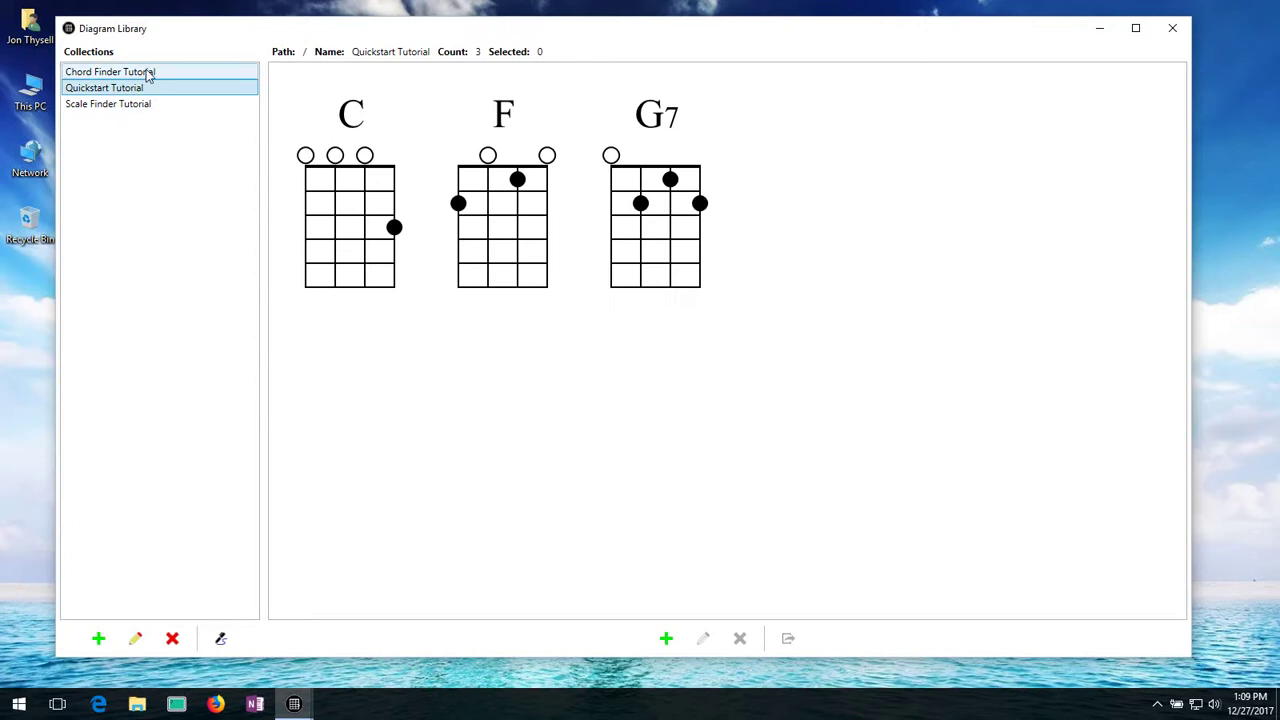
pyautogui.click(170, 76)
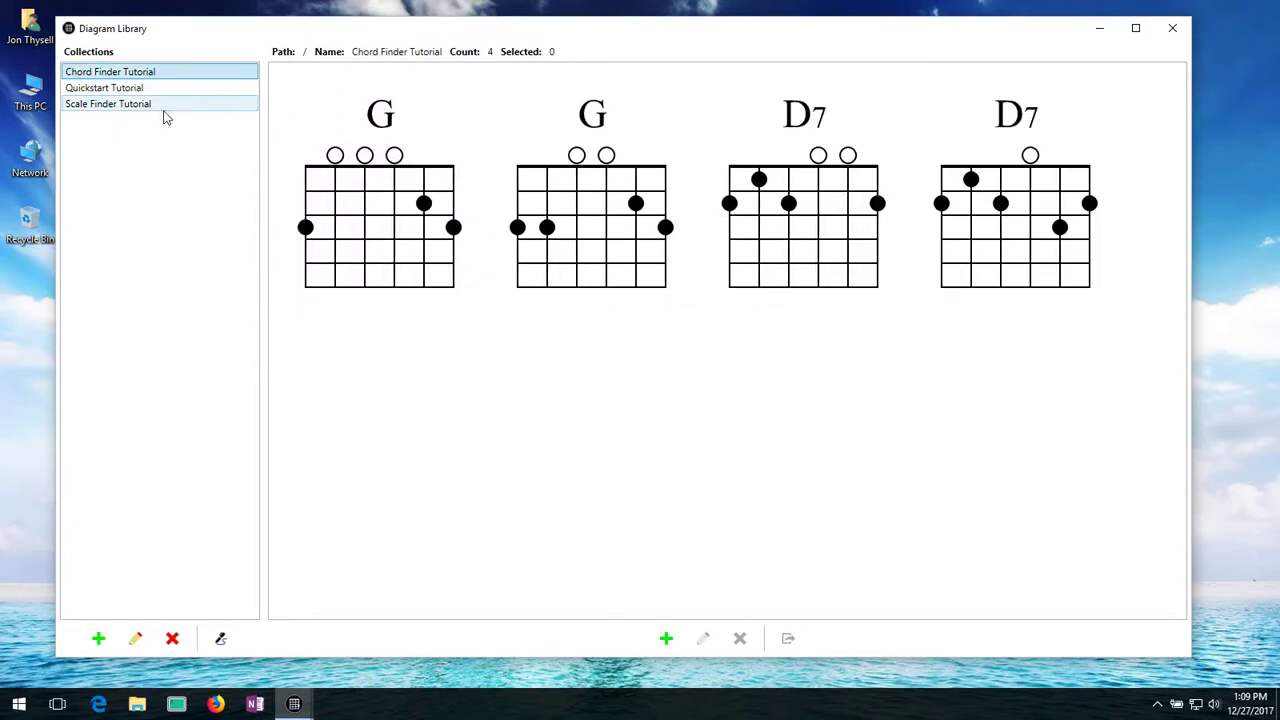
pyautogui.click(150, 110)
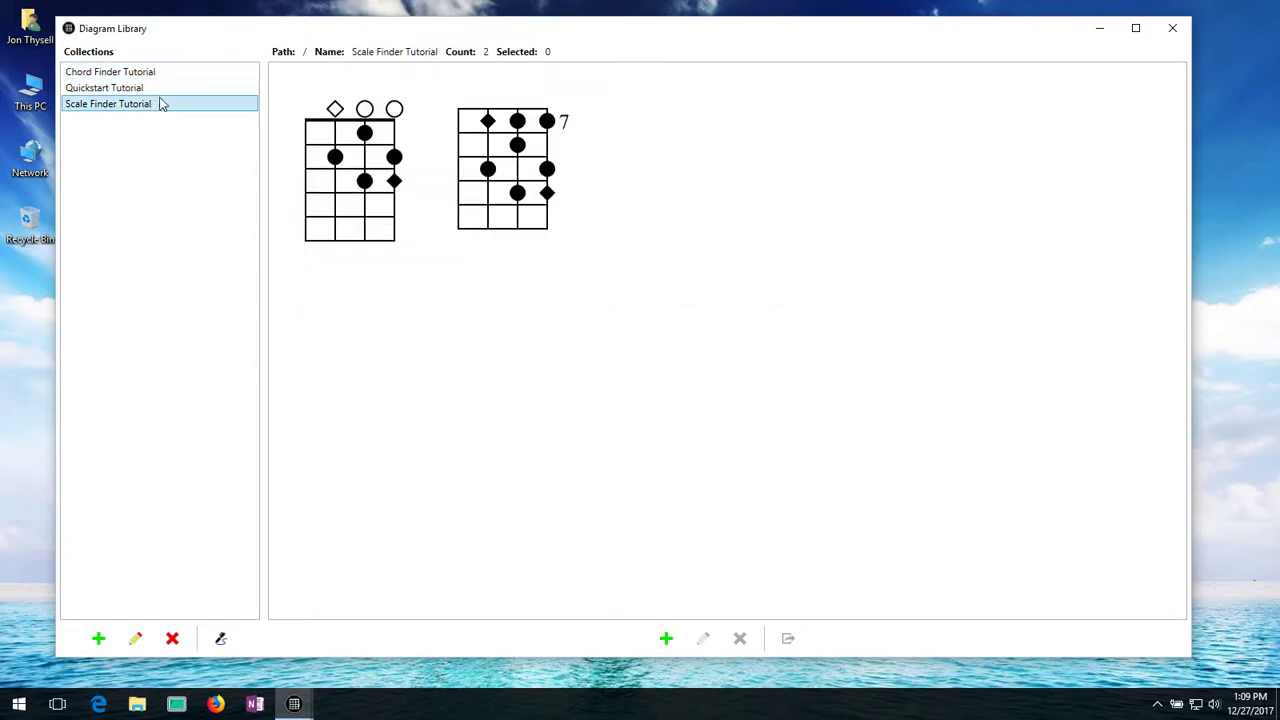
pyautogui.click(147, 90)
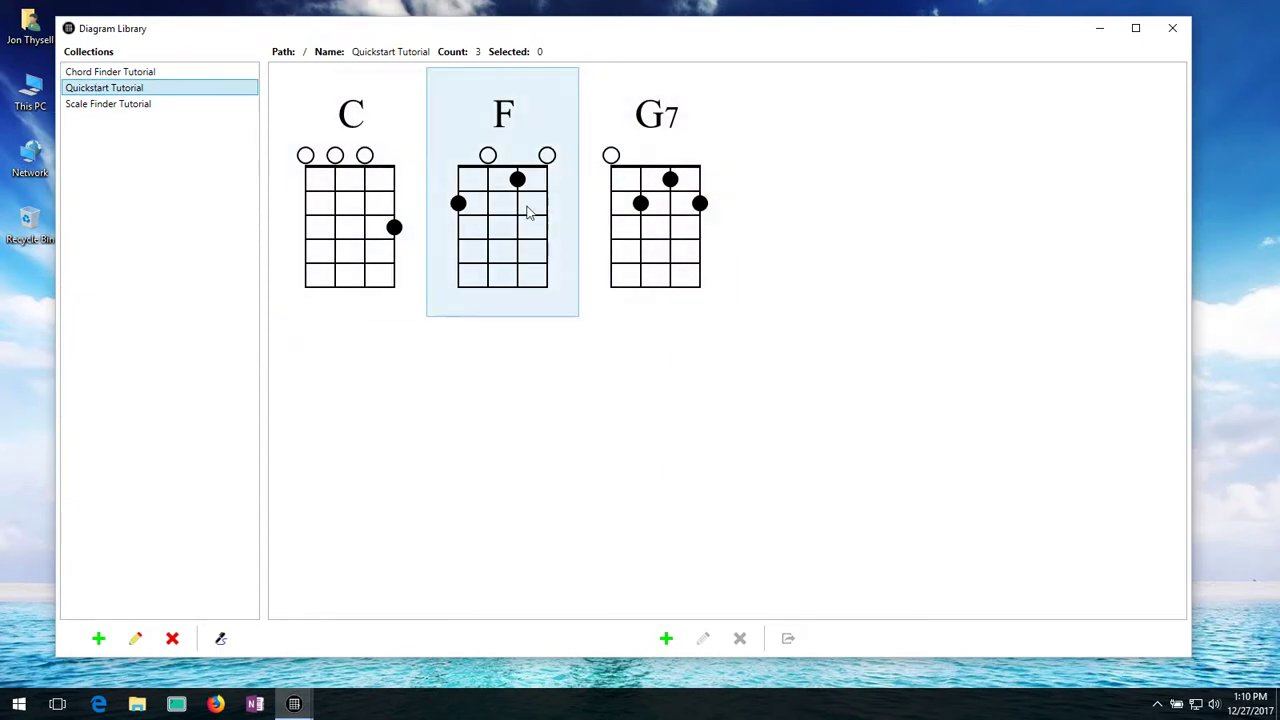
pyautogui.moveTo(443, 40); pyautogui.dragTo(464, 37)
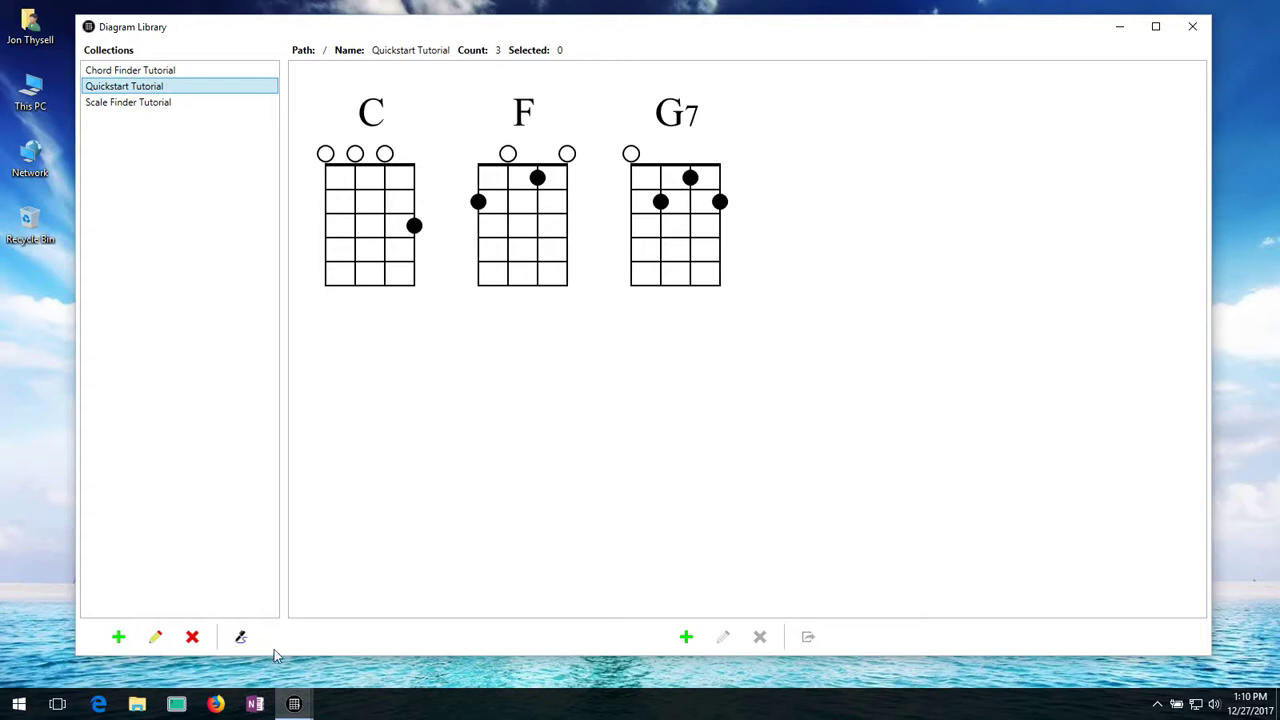
# - Create a new empty collection with the default name New Collection
pyautogui.click(118, 638)
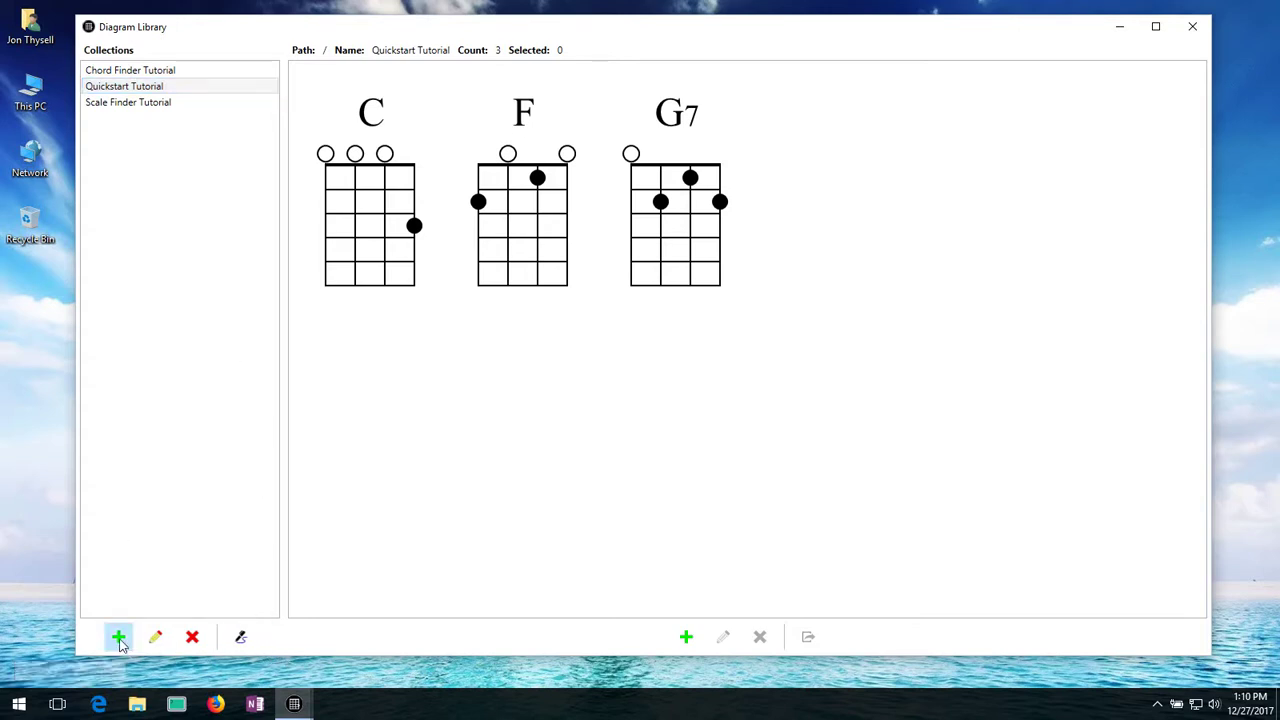
pyautogui.click(692, 382)
pyautogui.click(137, 90)
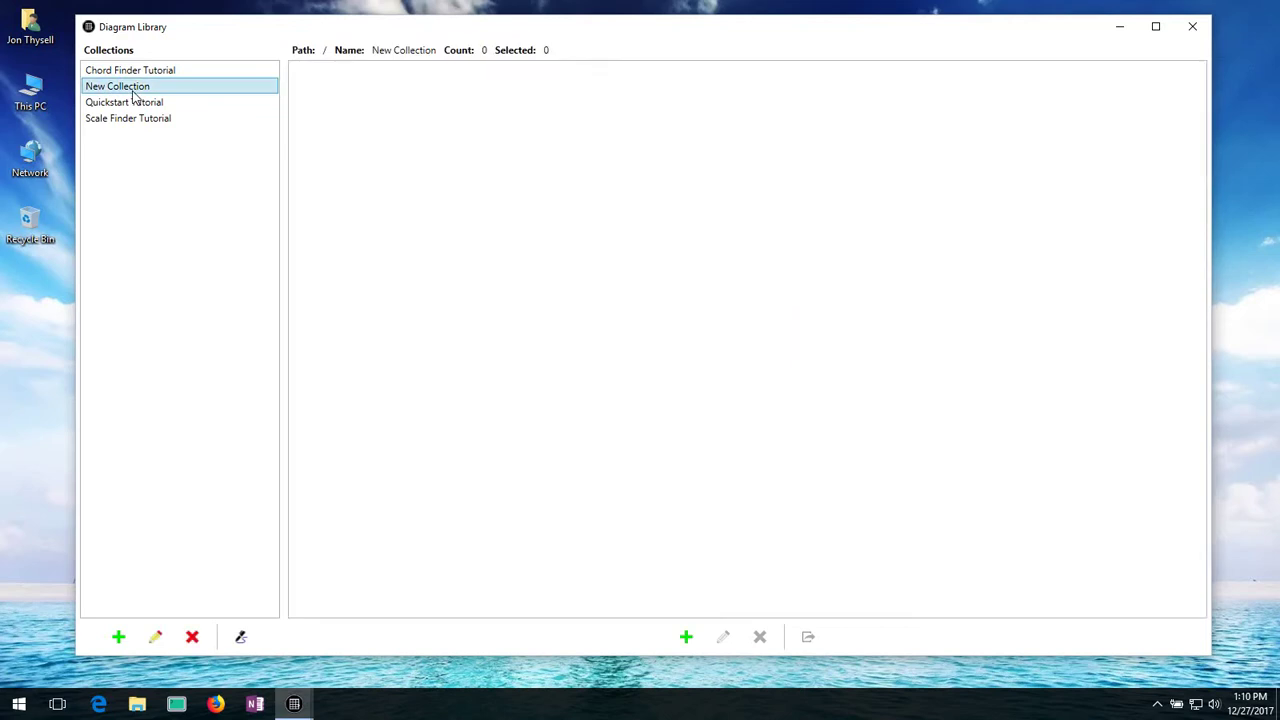
pyautogui.press('Up')
pyautogui.press('Down')
pyautogui.press('Down')
pyautogui.press('Down')
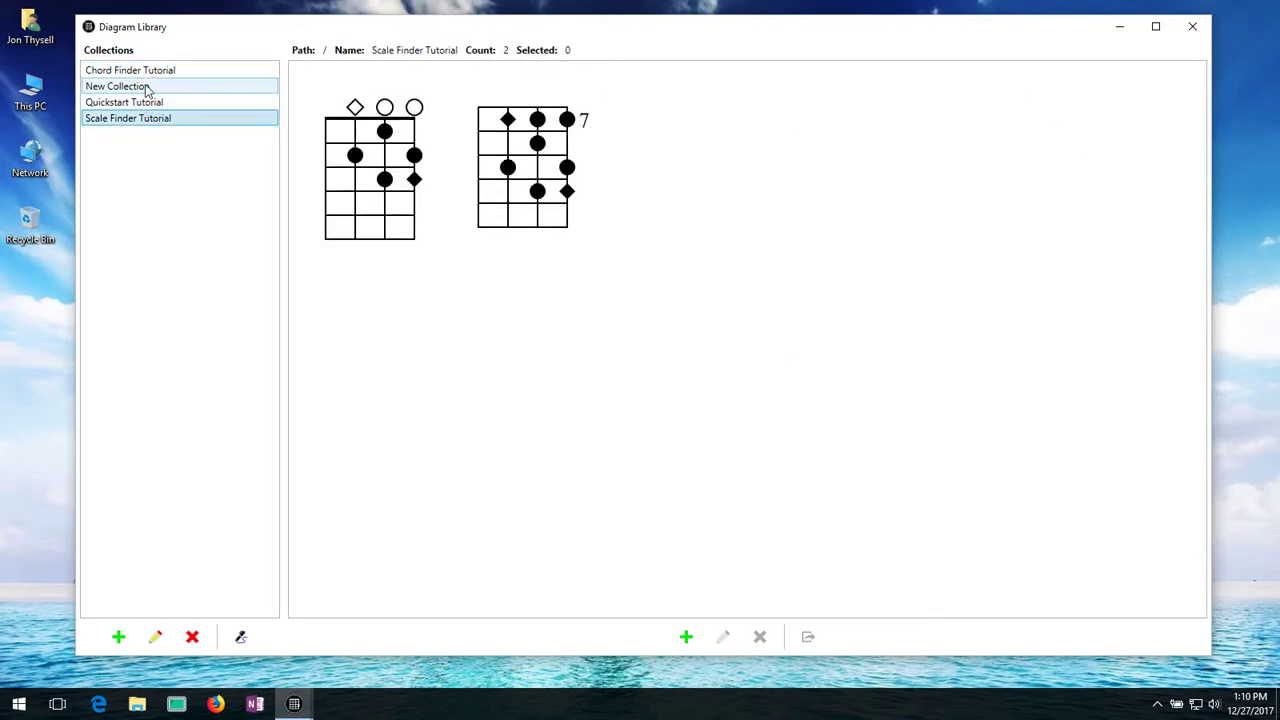
pyautogui.click(148, 86)
# - Rename New Collection to 'Renamed Collection'
pyautogui.doubleClick(147, 88)
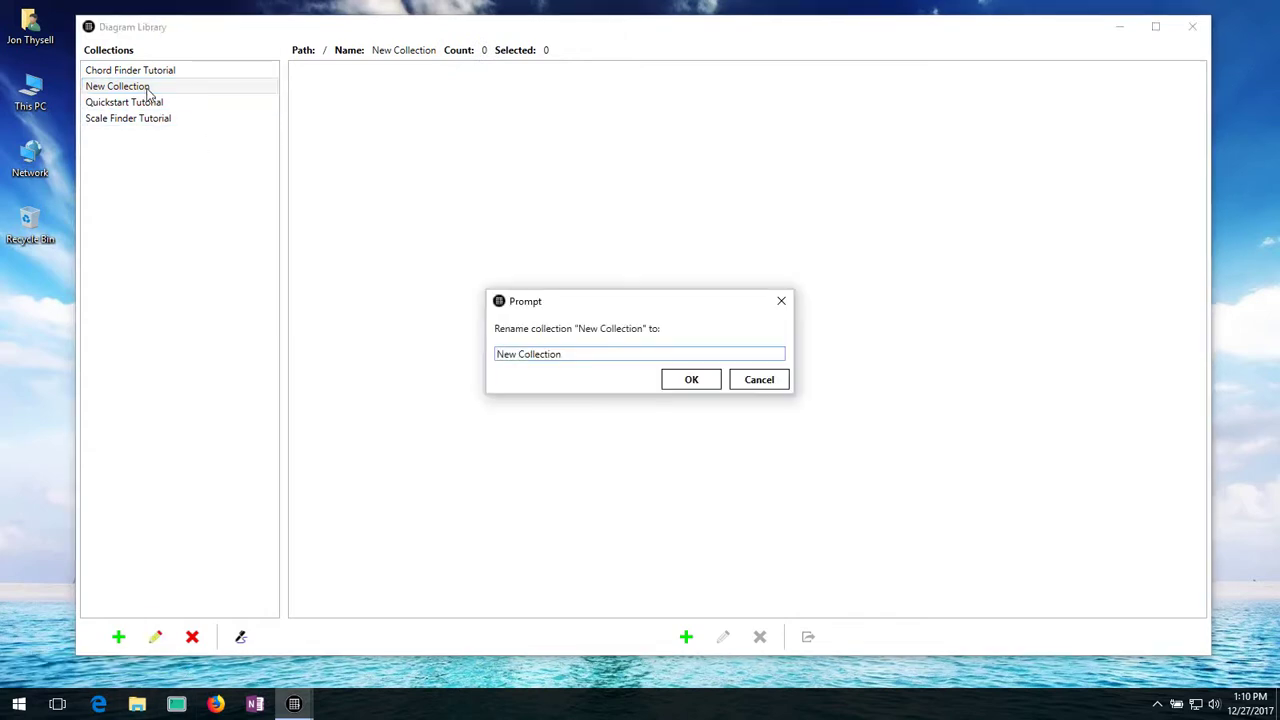
pyautogui.moveTo(600, 352); pyautogui.dragTo(486, 354)
pyautogui.write('Renamed')
pyautogui.press('Return')
# - Select Renamed Collection, cancel the rename prompt, and delete the collection with Yes
pyautogui.click(140, 108)
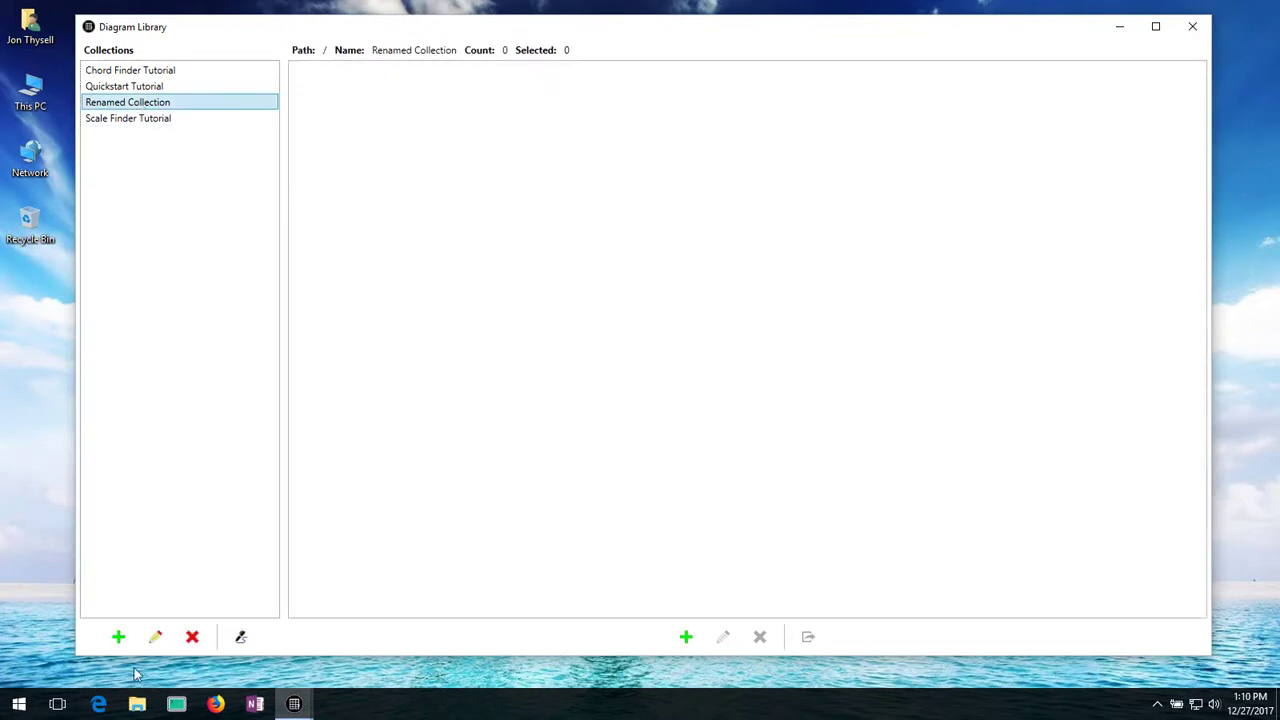
pyautogui.click(155, 637)
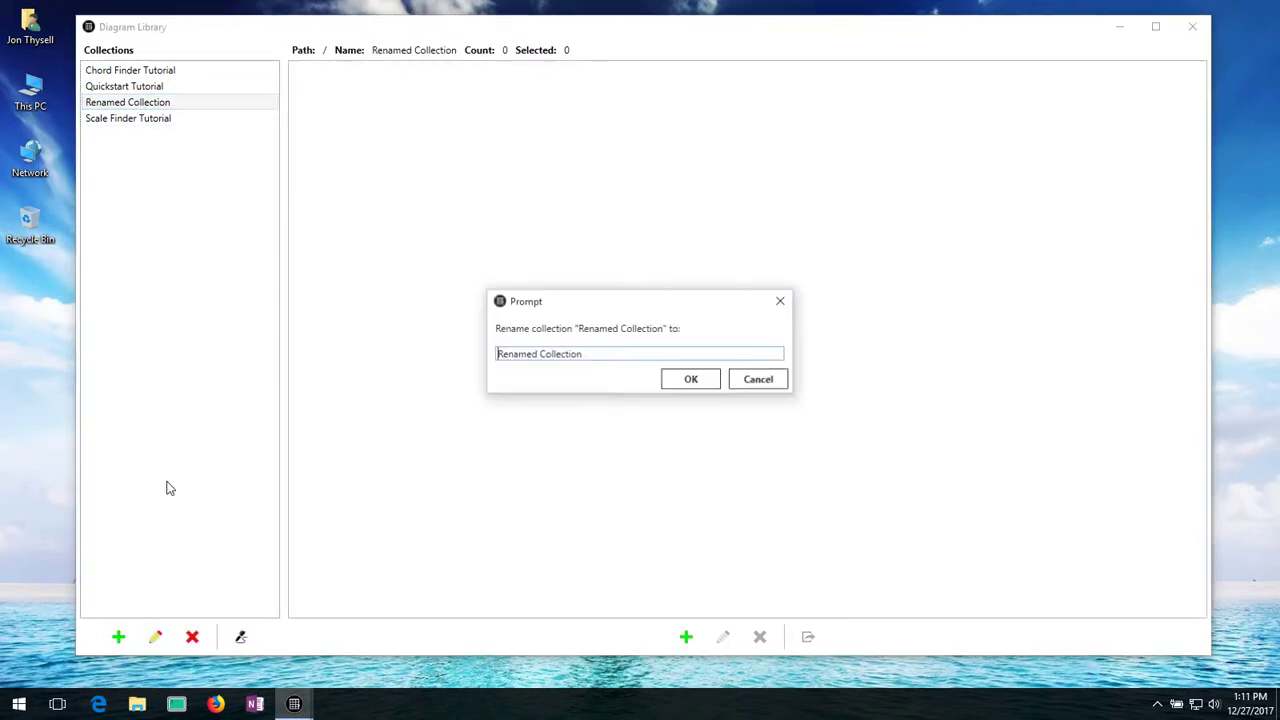
pyautogui.click(766, 380)
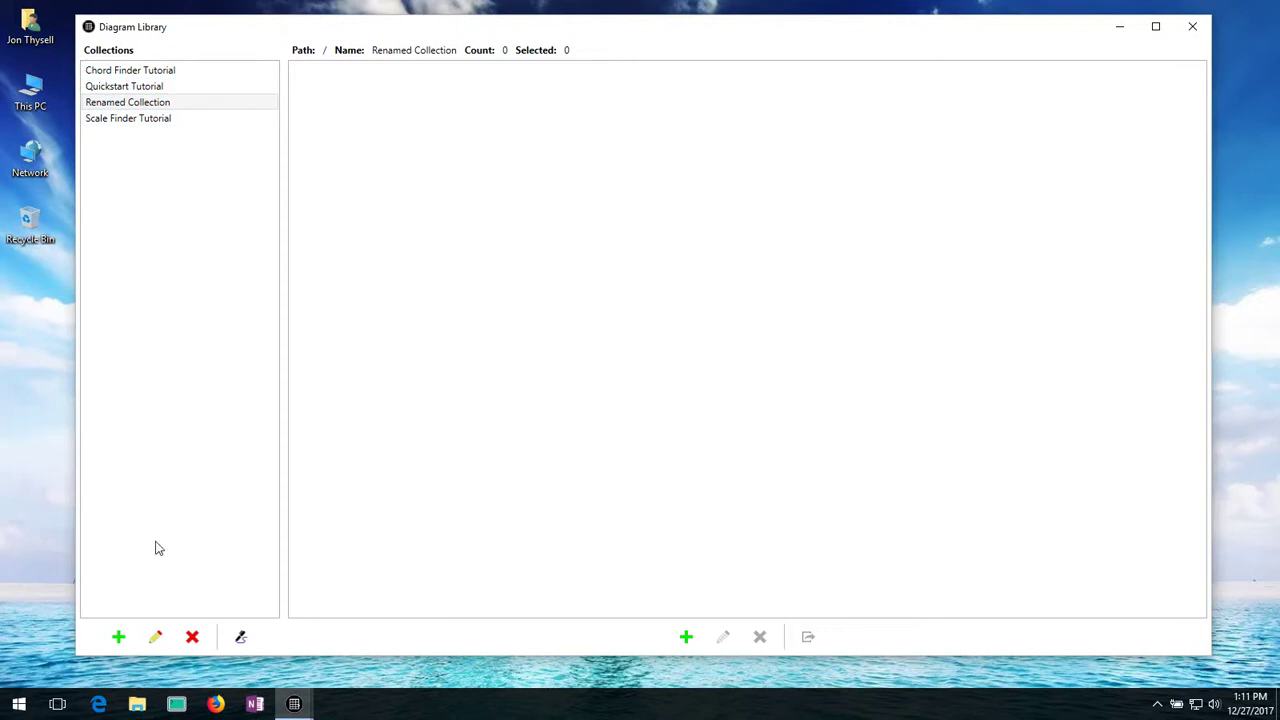
pyautogui.click(192, 639)
pyautogui.click(603, 384)
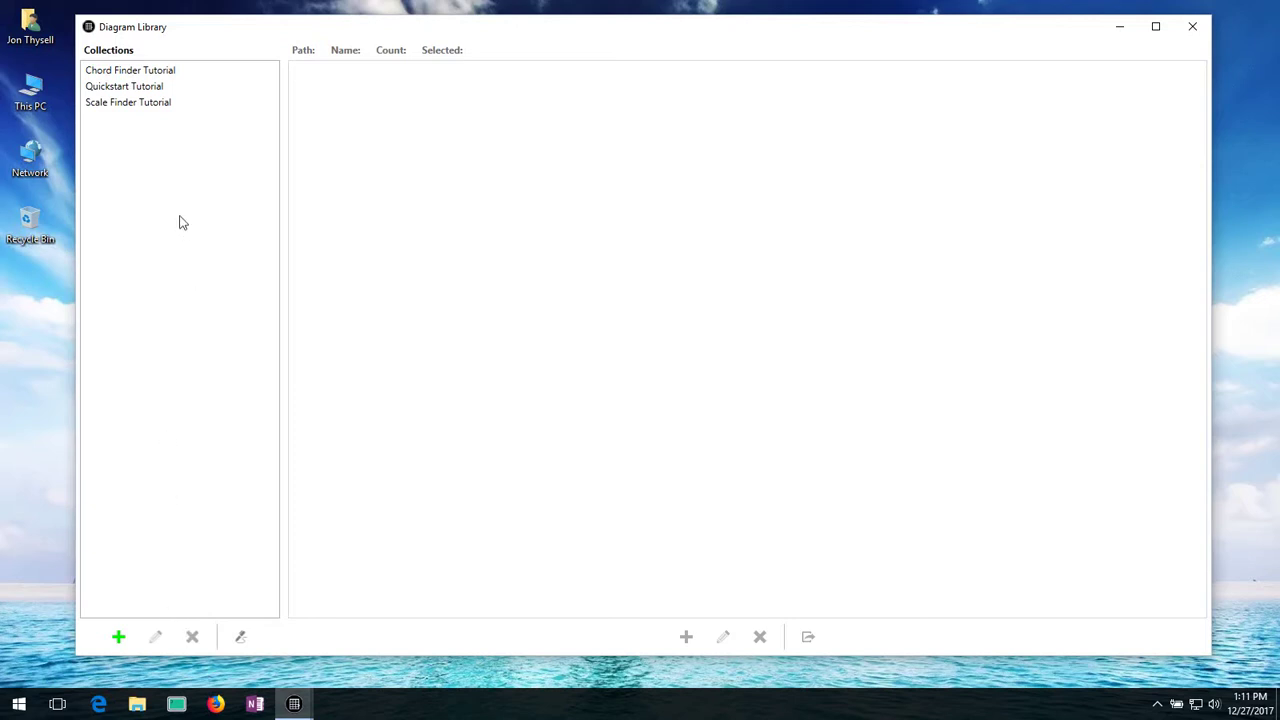
# - Show Quickstart Tutorial's C, F and G7 diagrams and open its Style Editor, cancelling unchanged
pyautogui.click(118, 88)
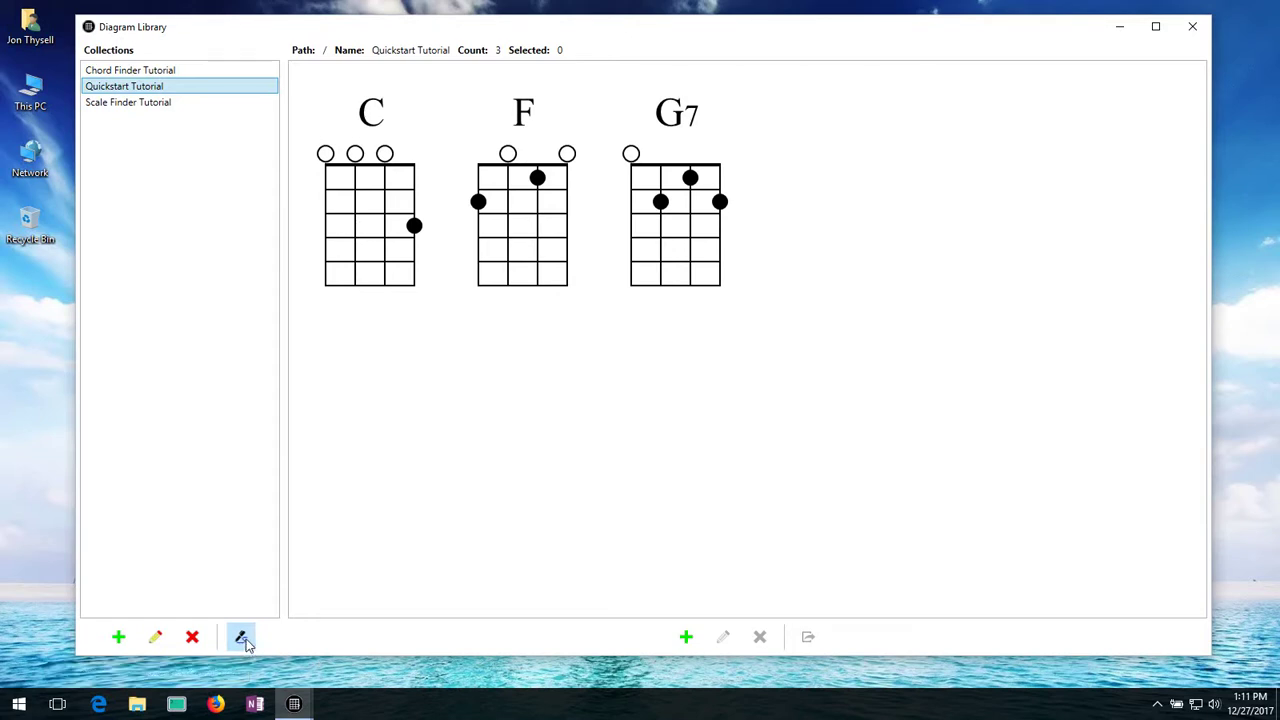
pyautogui.click(242, 639)
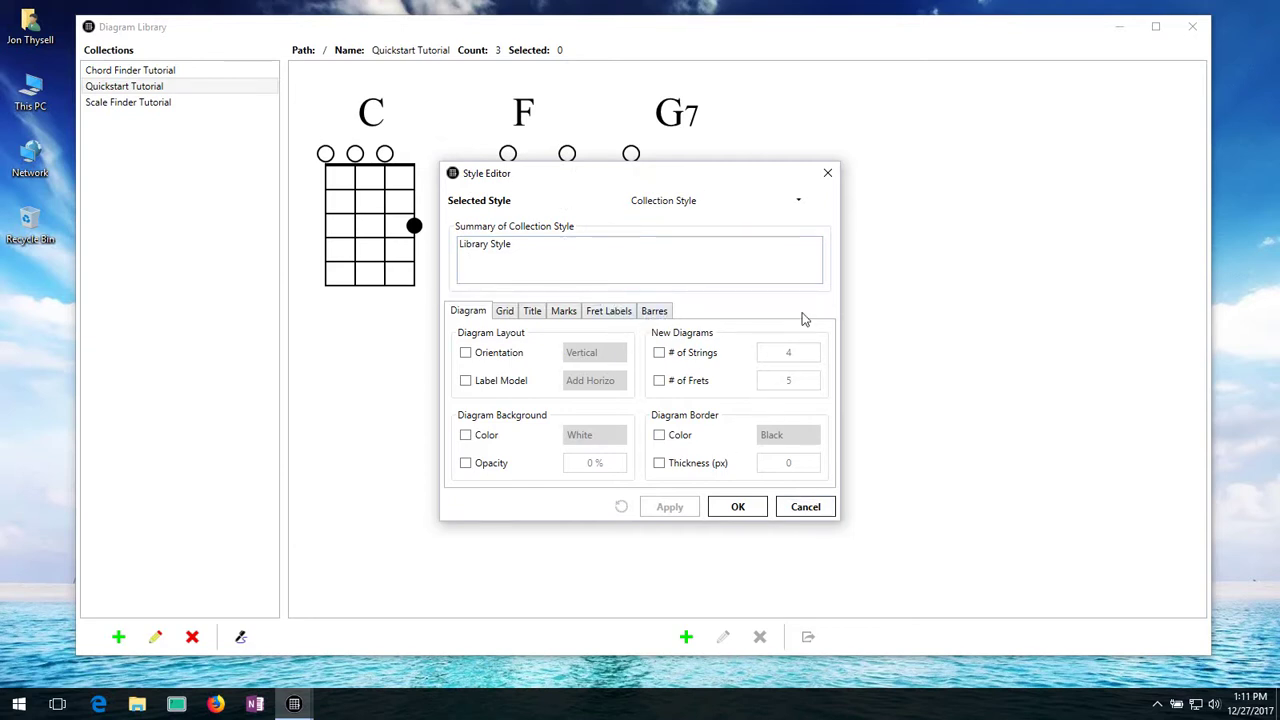
pyautogui.click(806, 506)
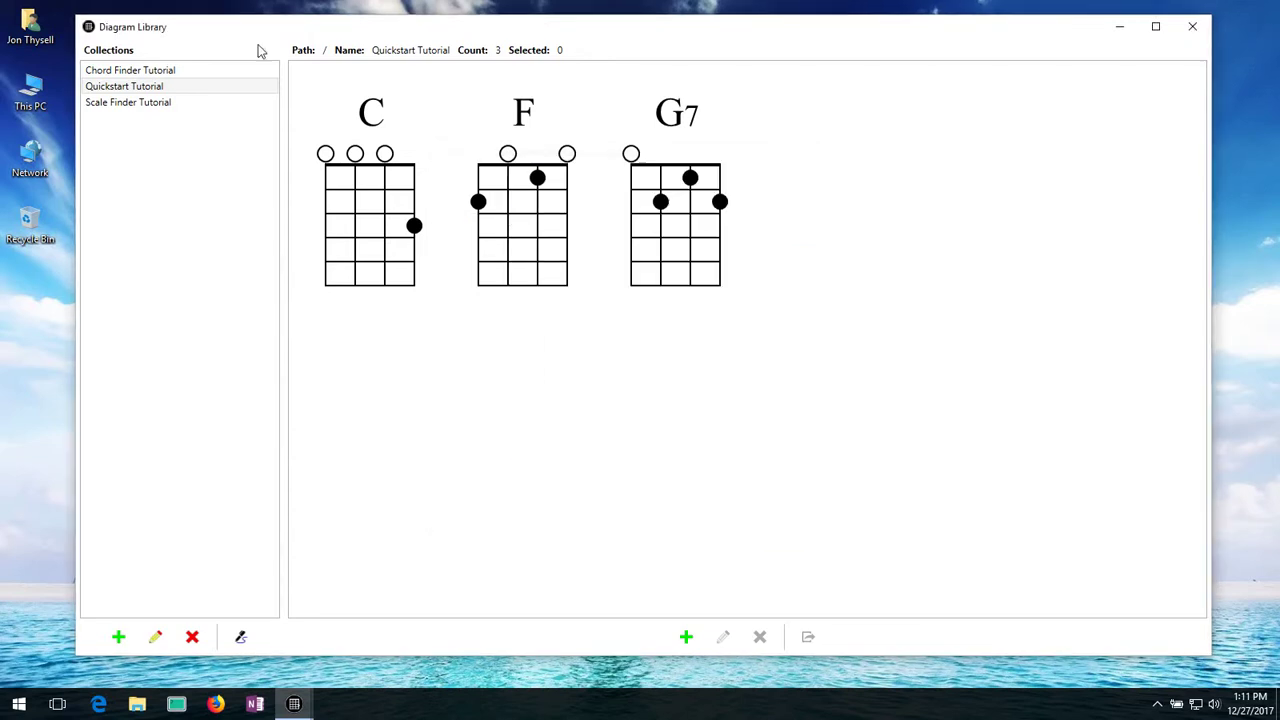
# - Clone Chord Finder Tutorial as 'Collection A' and check its G, G, D7, D7 diagrams
pyautogui.rightClick(144, 73)
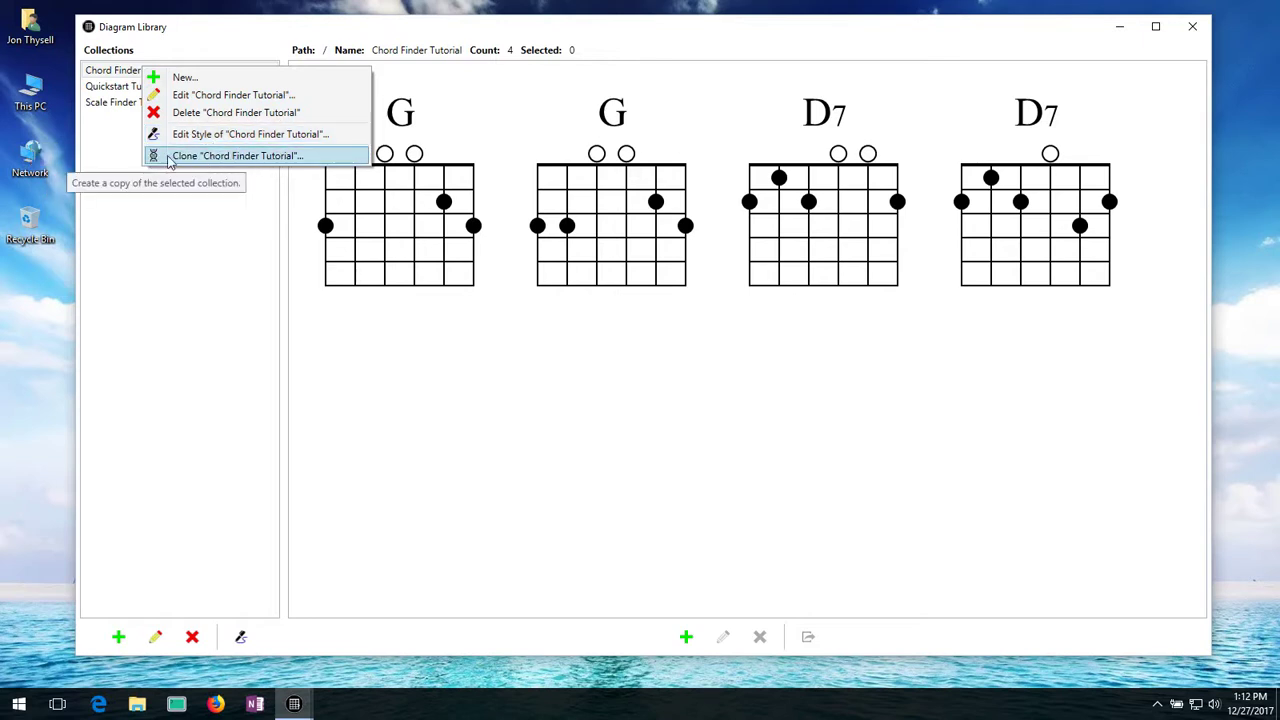
pyautogui.click(247, 162)
pyautogui.moveTo(613, 354); pyautogui.dragTo(451, 320)
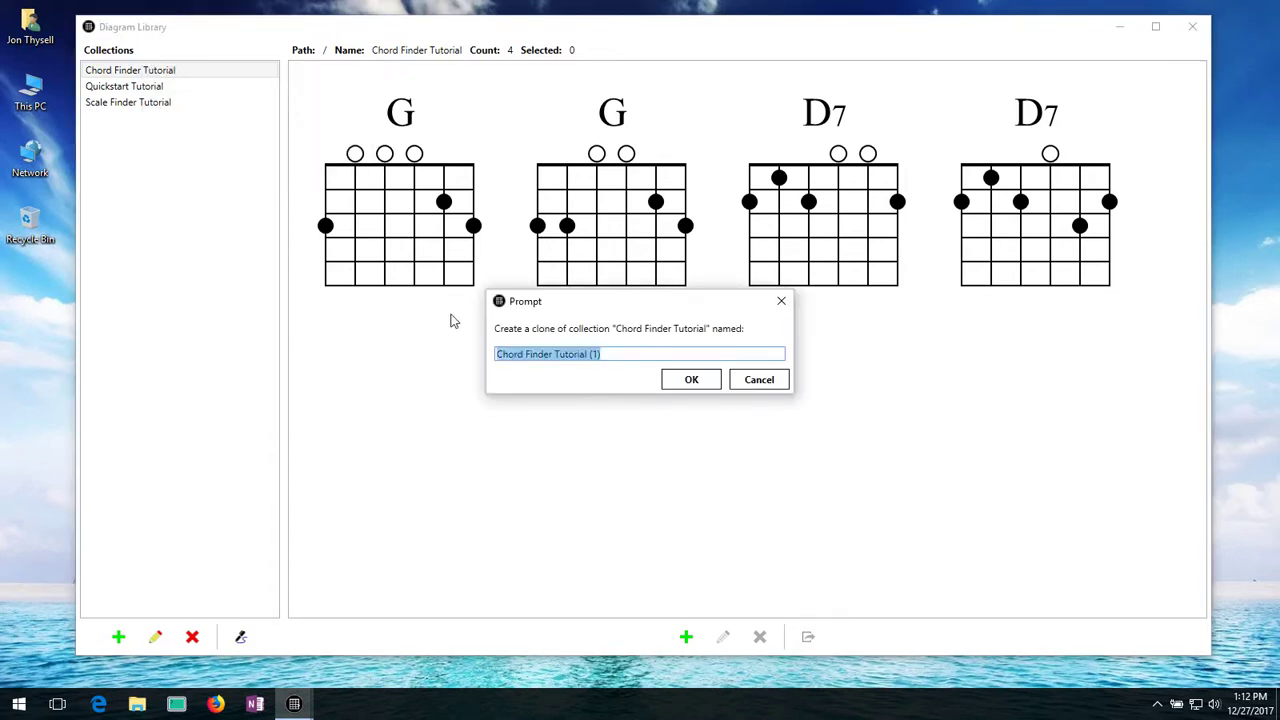
pyautogui.write('Collection A')
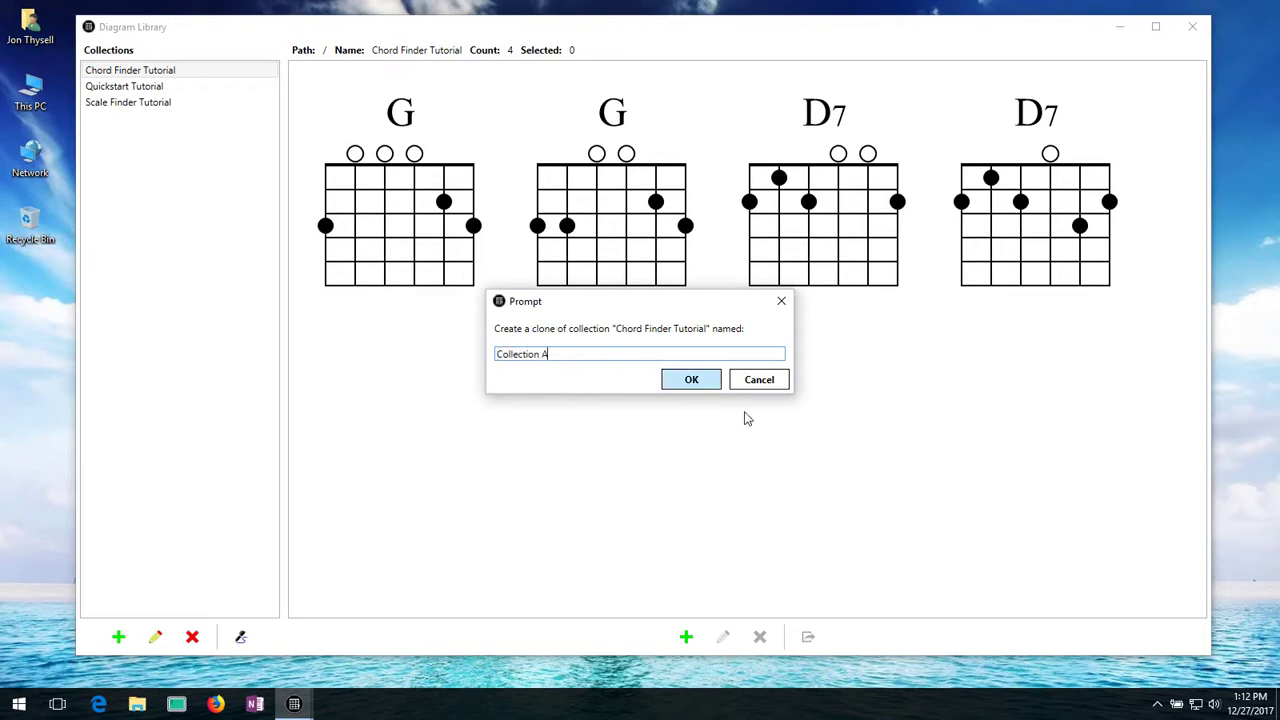
pyautogui.click(691, 380)
pyautogui.click(166, 77)
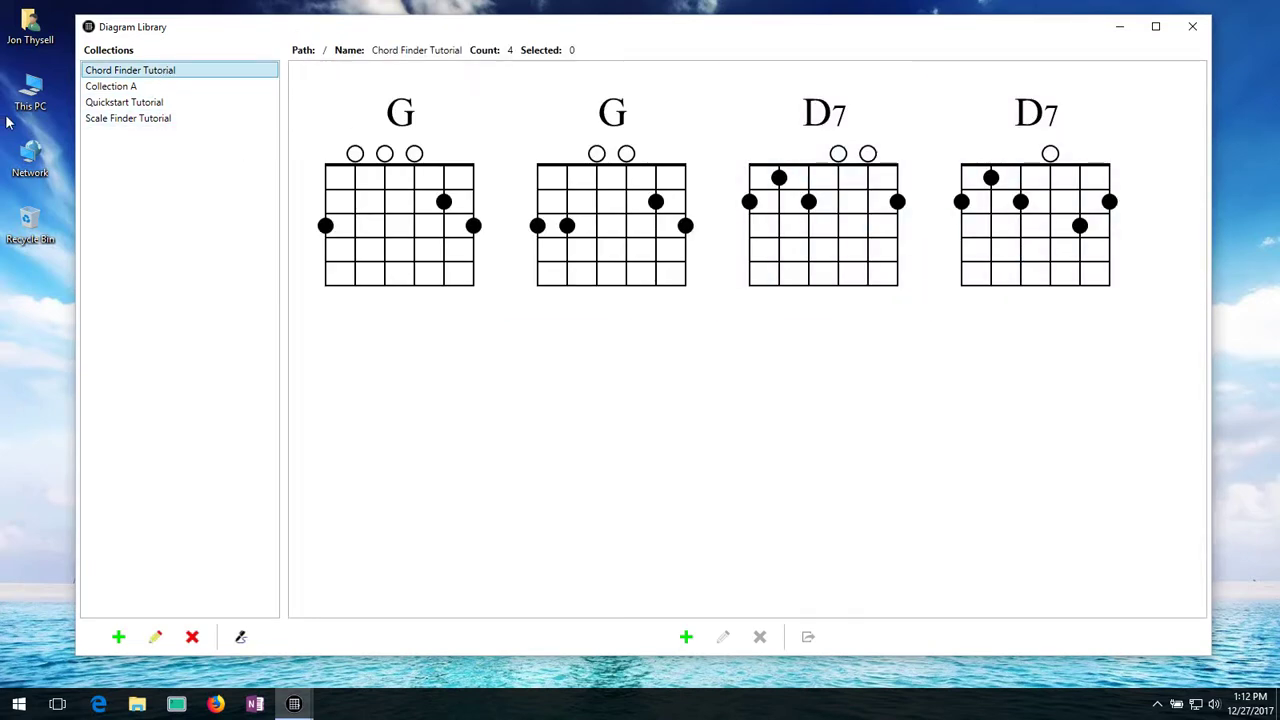
pyautogui.click(115, 88)
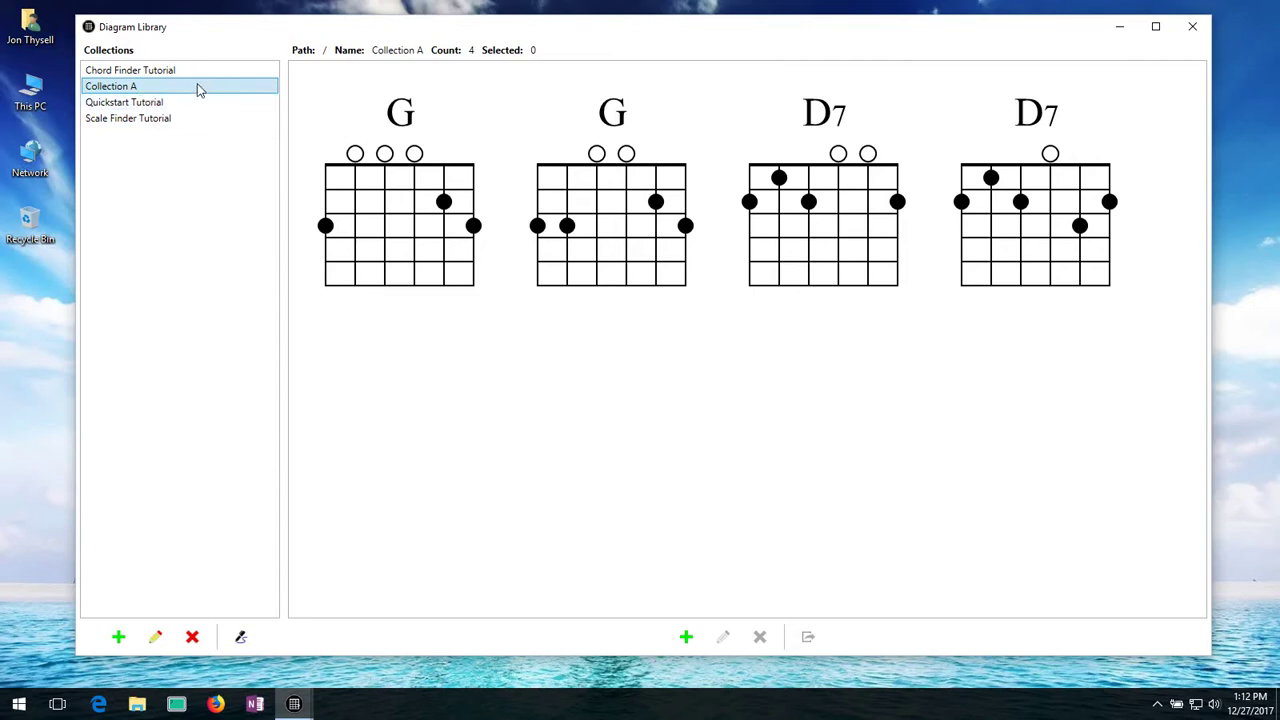
# - Dismiss Collection A's context menu and select its G, G, D7 and D7 diagrams together
pyautogui.rightClick(130, 86)
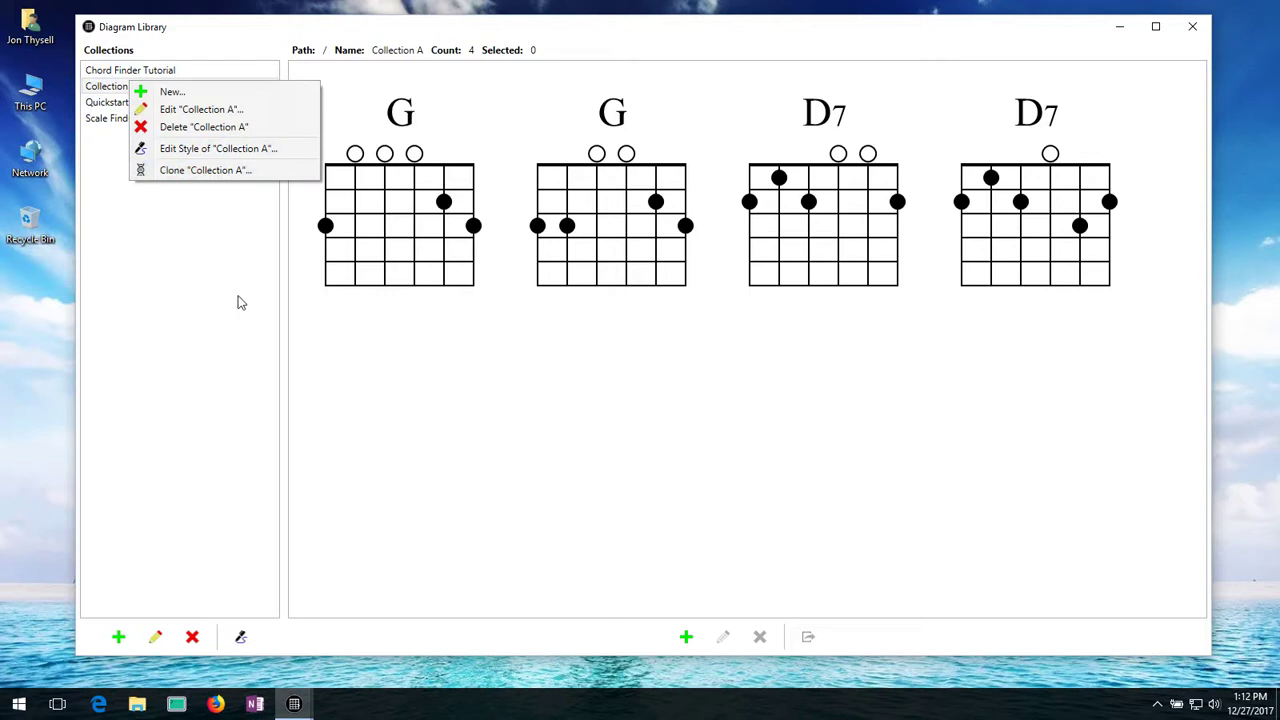
pyautogui.click(710, 36)
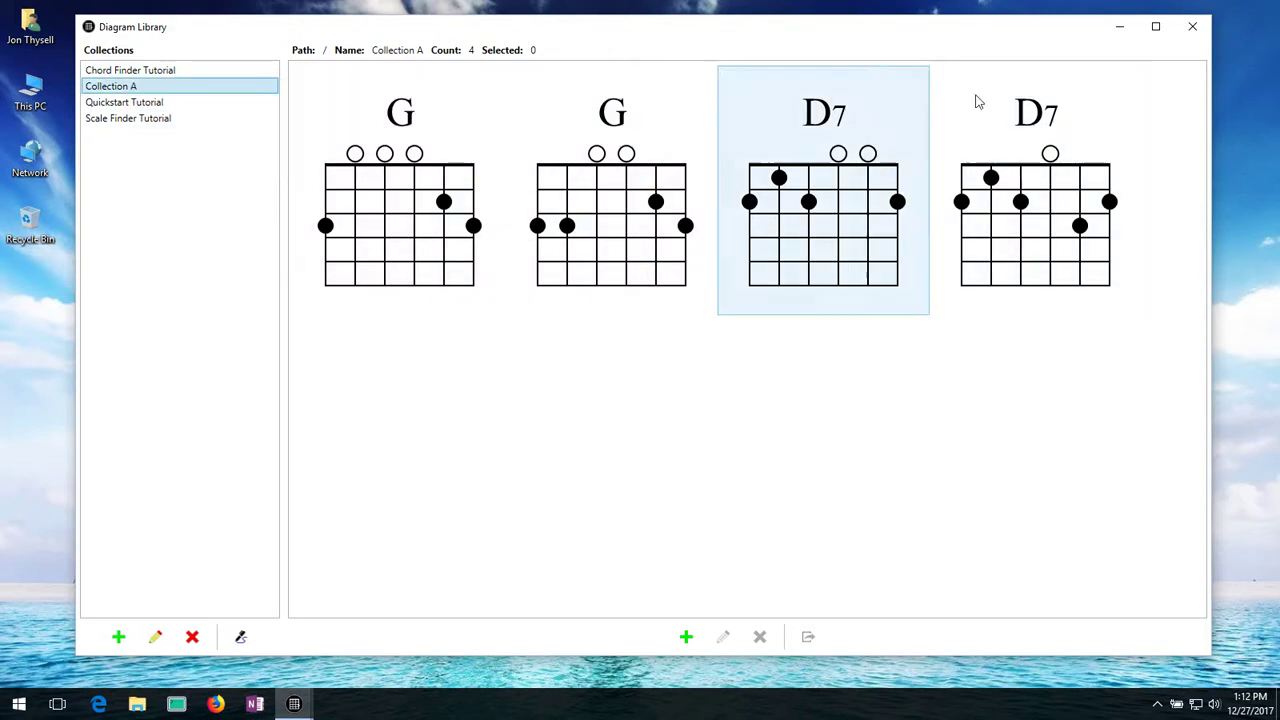
pyautogui.click(472, 216)
pyautogui.click(765, 212)
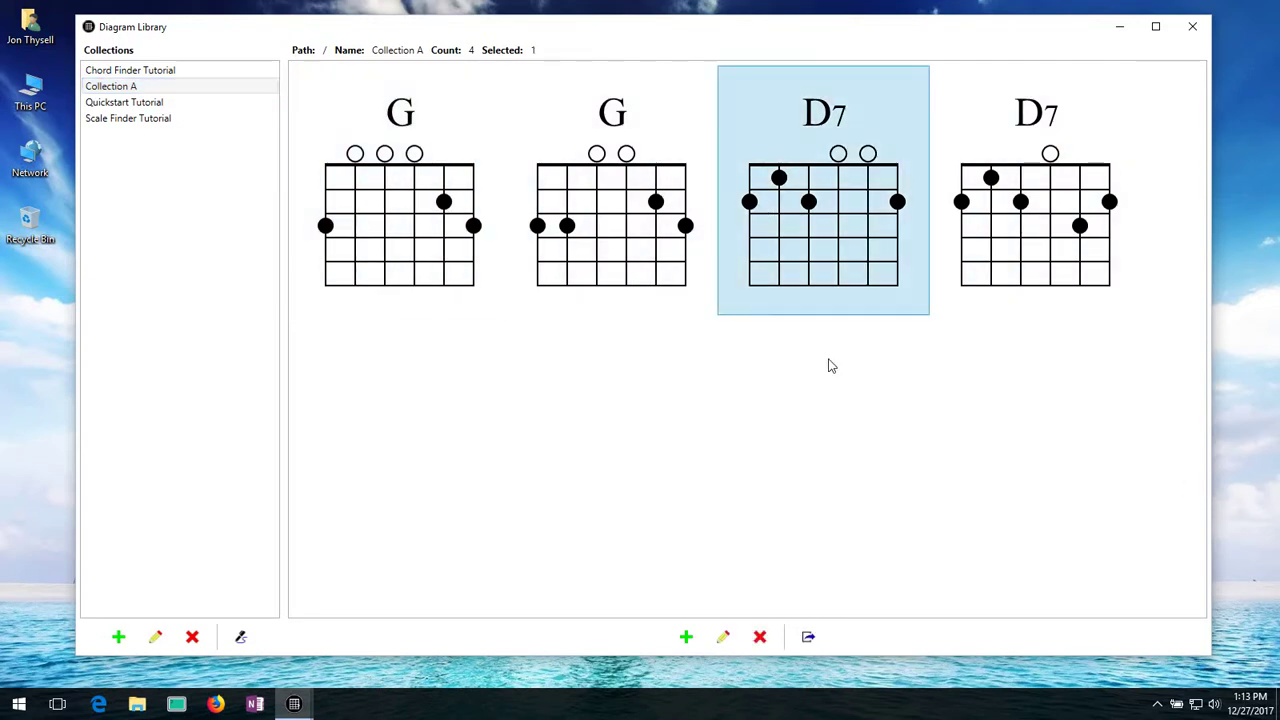
pyautogui.keyDown('ctrl'); pyautogui.click(385, 218); pyautogui.keyUp('ctrl')
pyautogui.click(950, 290)
pyautogui.keyDown('shift'); pyautogui.click(350, 182); pyautogui.keyUp('shift')
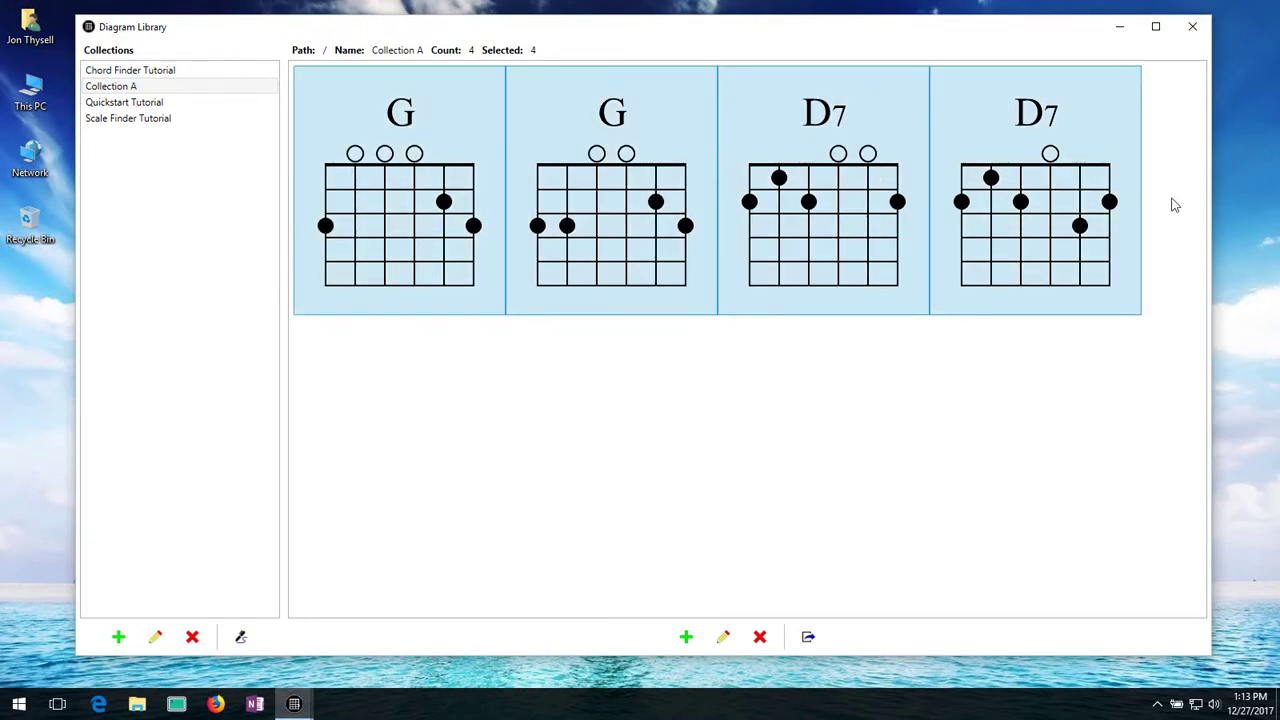
# - Add a blank, untitled 4-string diagram to Collection A and select it
pyautogui.click(687, 637)
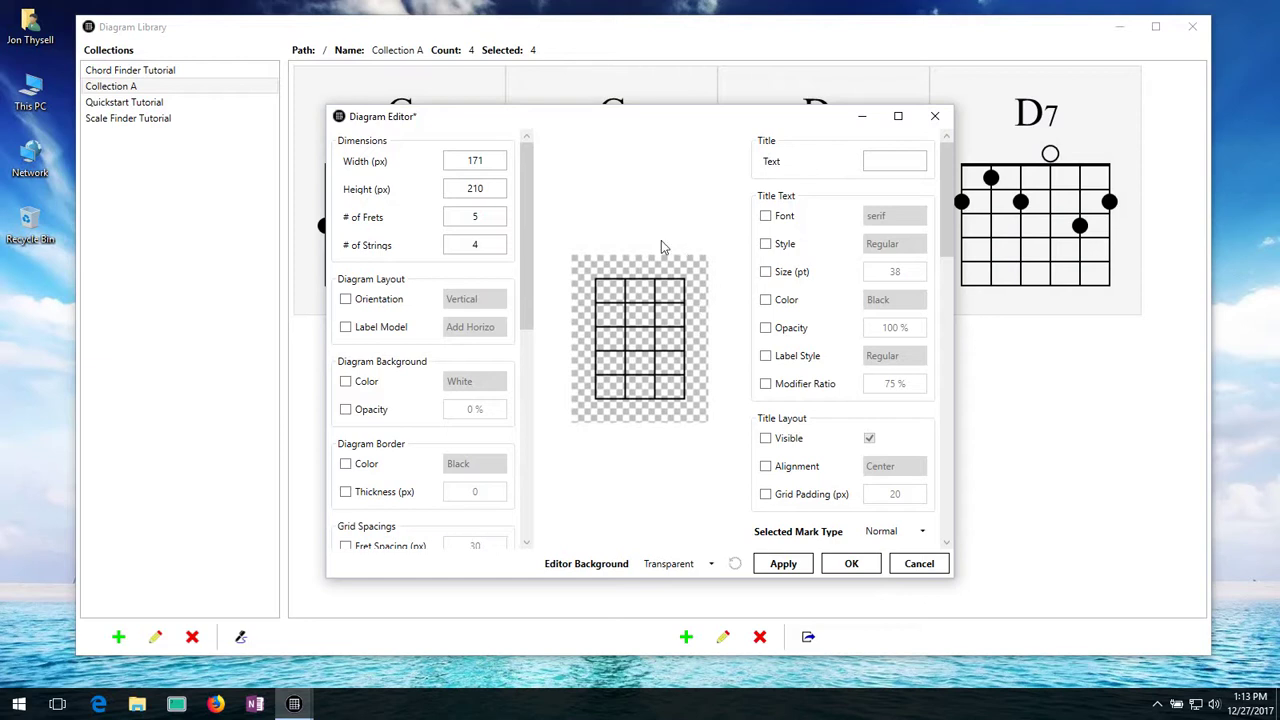
pyautogui.moveTo(528, 312); pyautogui.dragTo(528, 308)
pyautogui.click(845, 563)
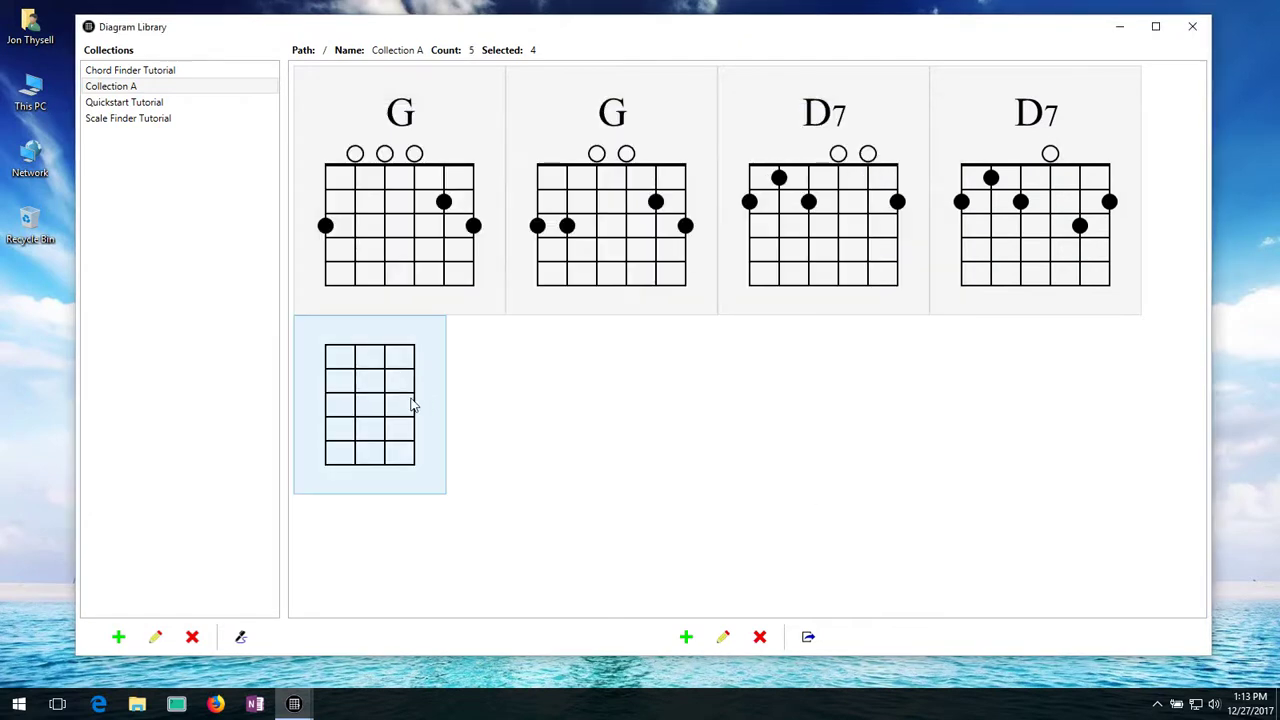
pyautogui.click(391, 404)
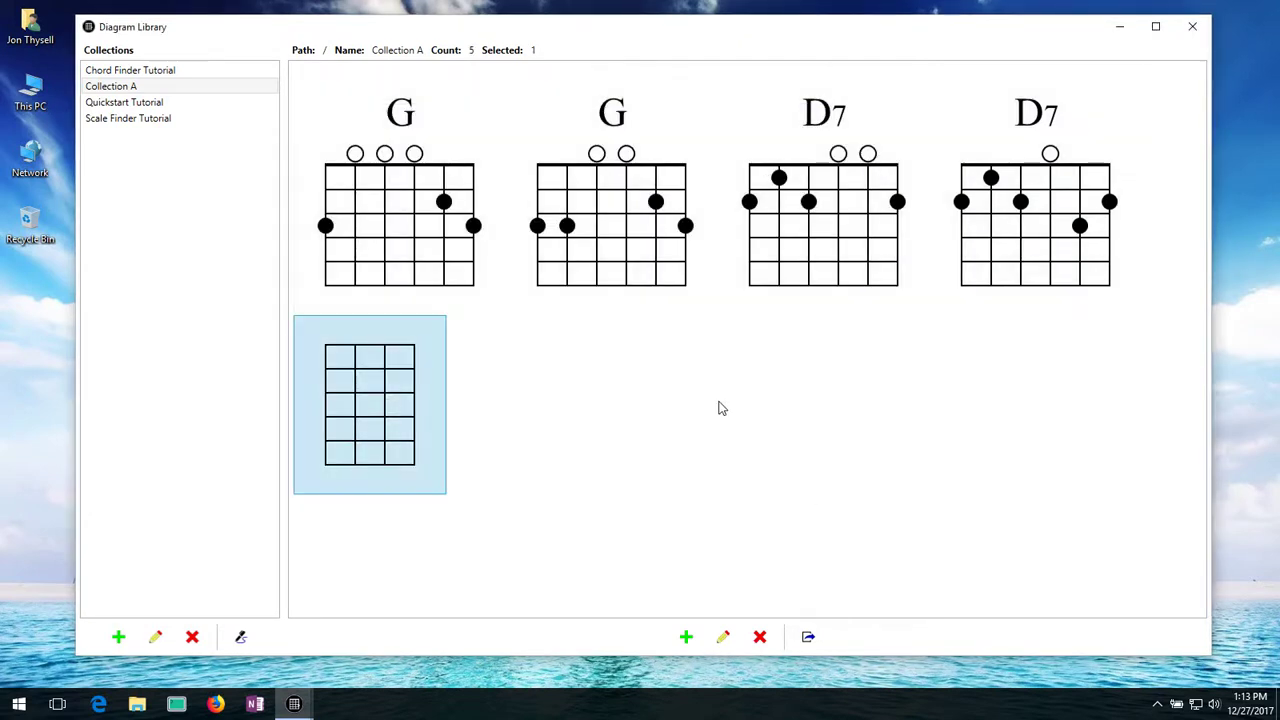
pyautogui.click(724, 638)
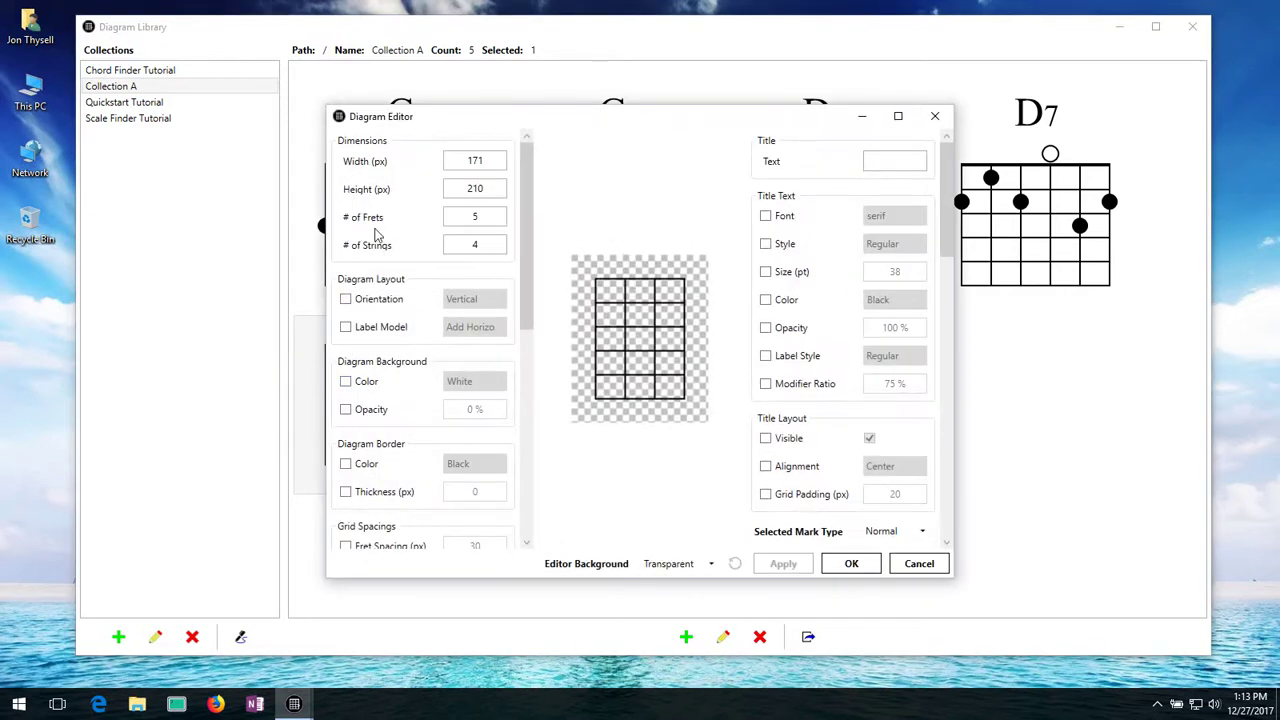
pyautogui.click(925, 568)
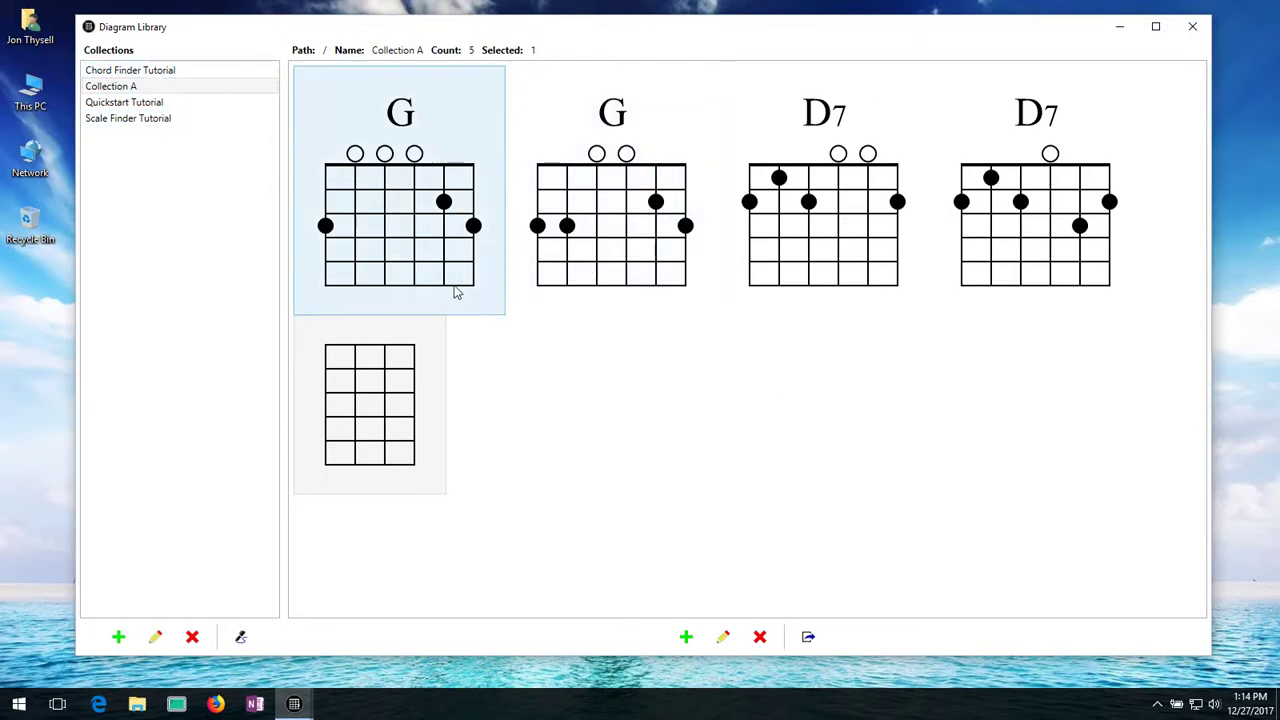
pyautogui.doubleClick(421, 247)
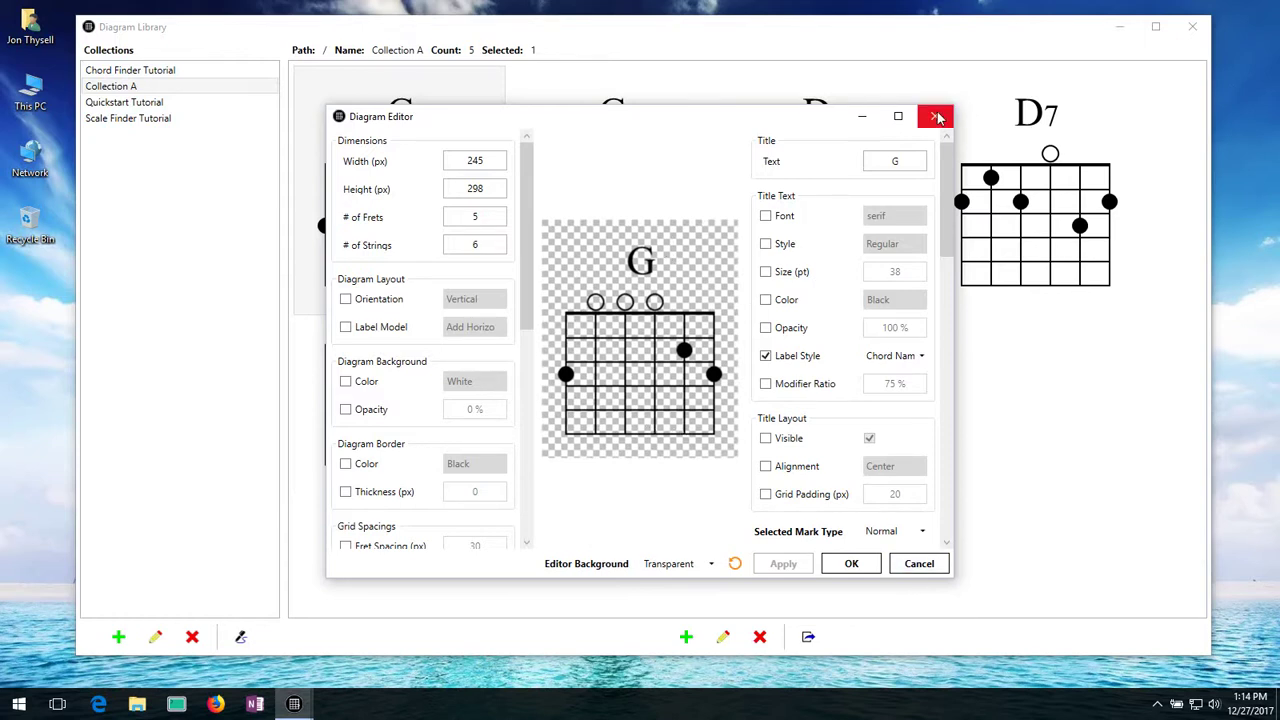
pyautogui.click(936, 117)
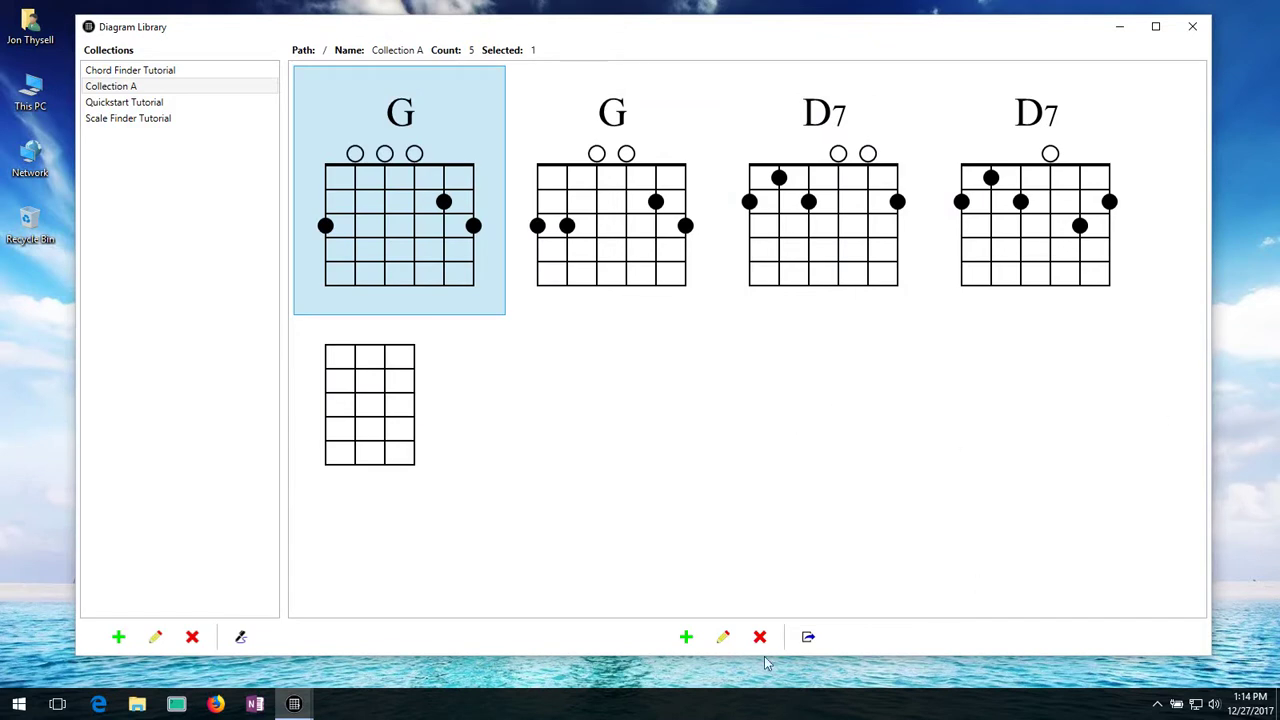
pyautogui.click(359, 409)
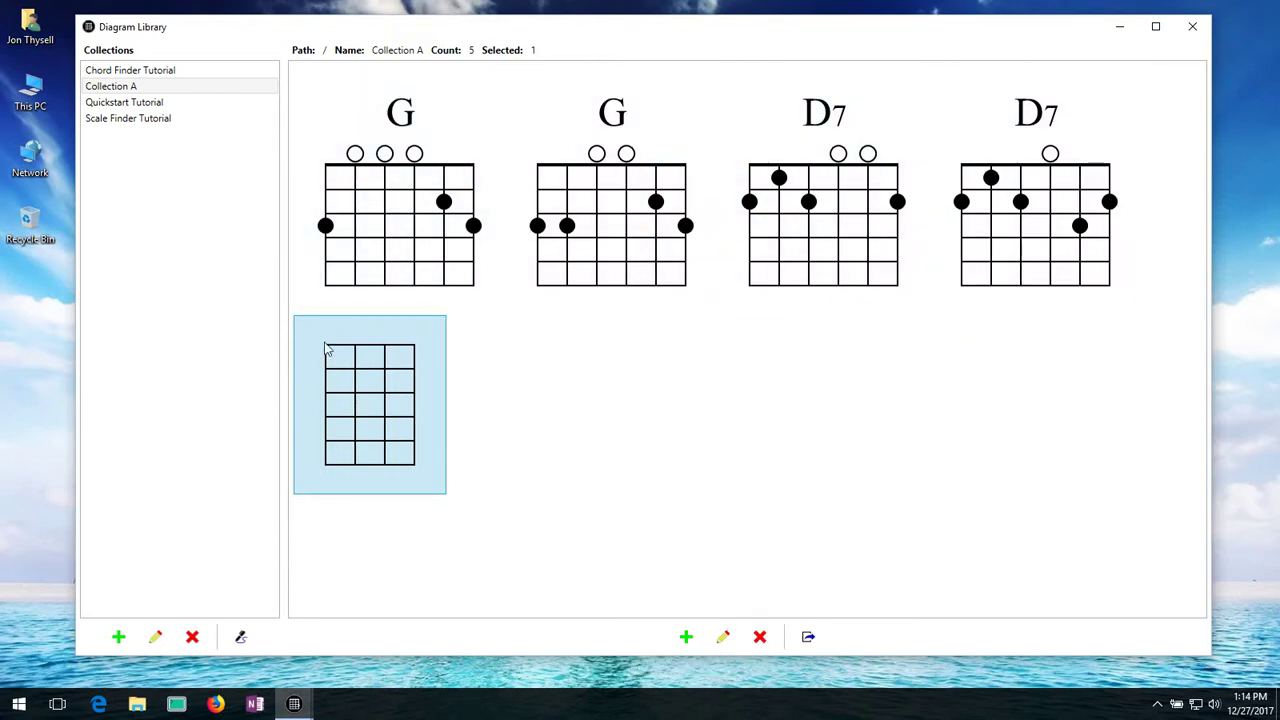
# - Delete the blank diagram, then select all four and dismiss the one-diagram-only edit warning
pyautogui.click(760, 637)
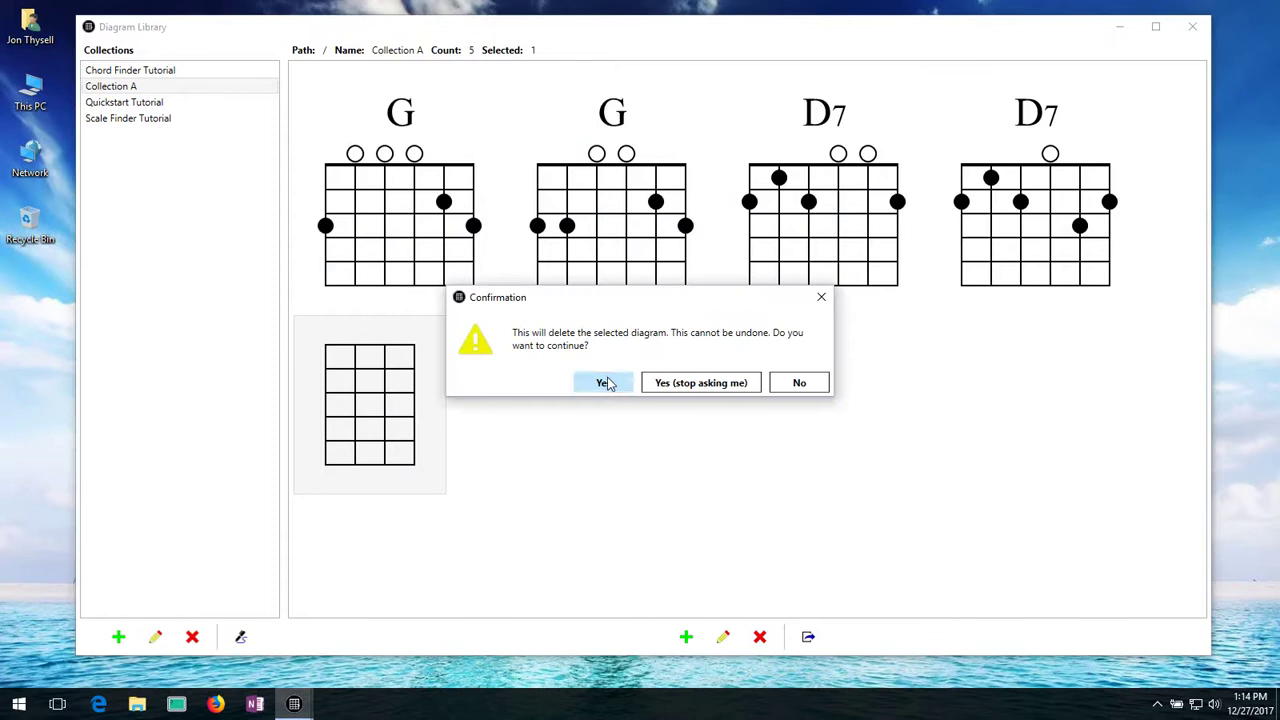
pyautogui.click(607, 382)
pyautogui.click(1058, 272)
pyautogui.keyDown('shift'); pyautogui.click(376, 250); pyautogui.keyUp('shift')
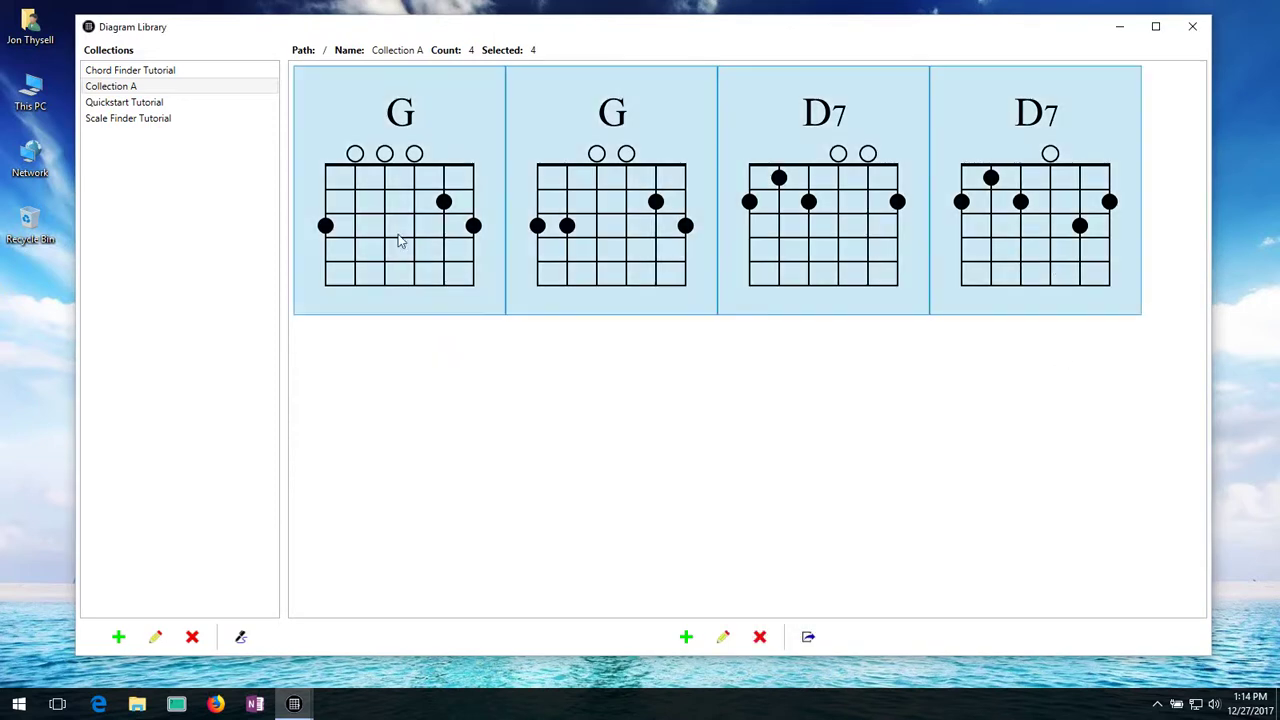
pyautogui.click(723, 637)
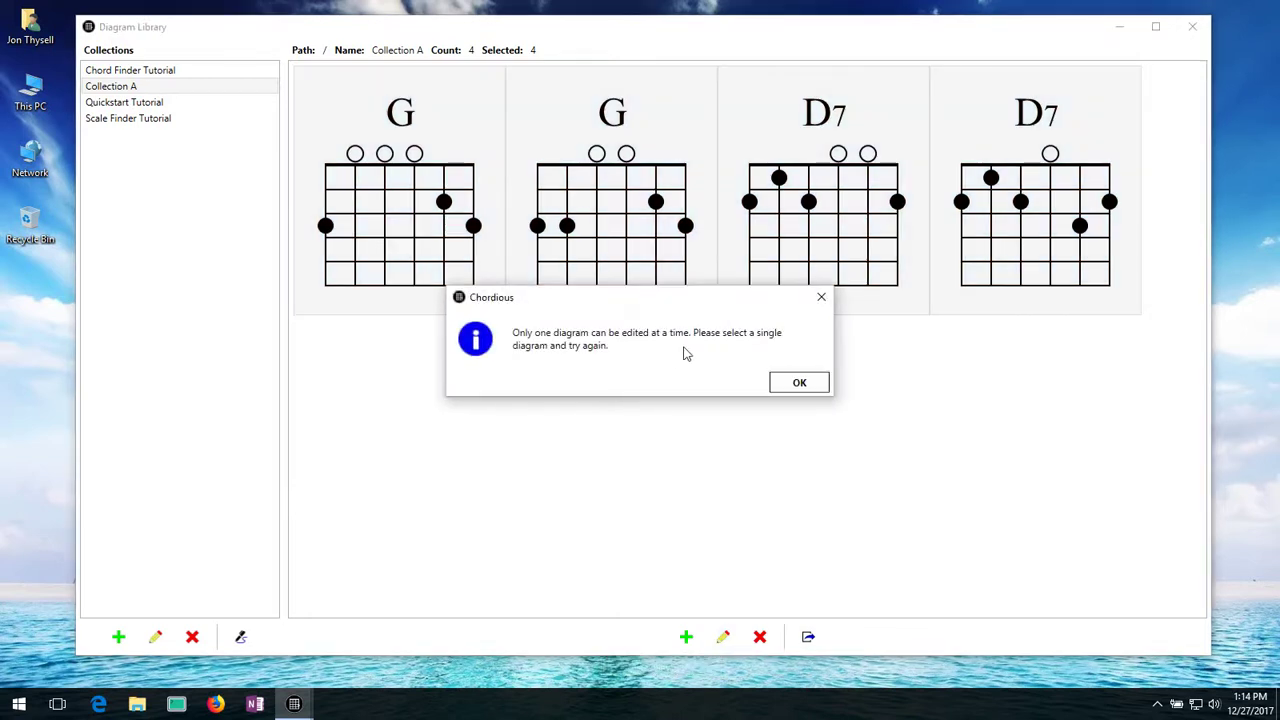
pyautogui.click(806, 389)
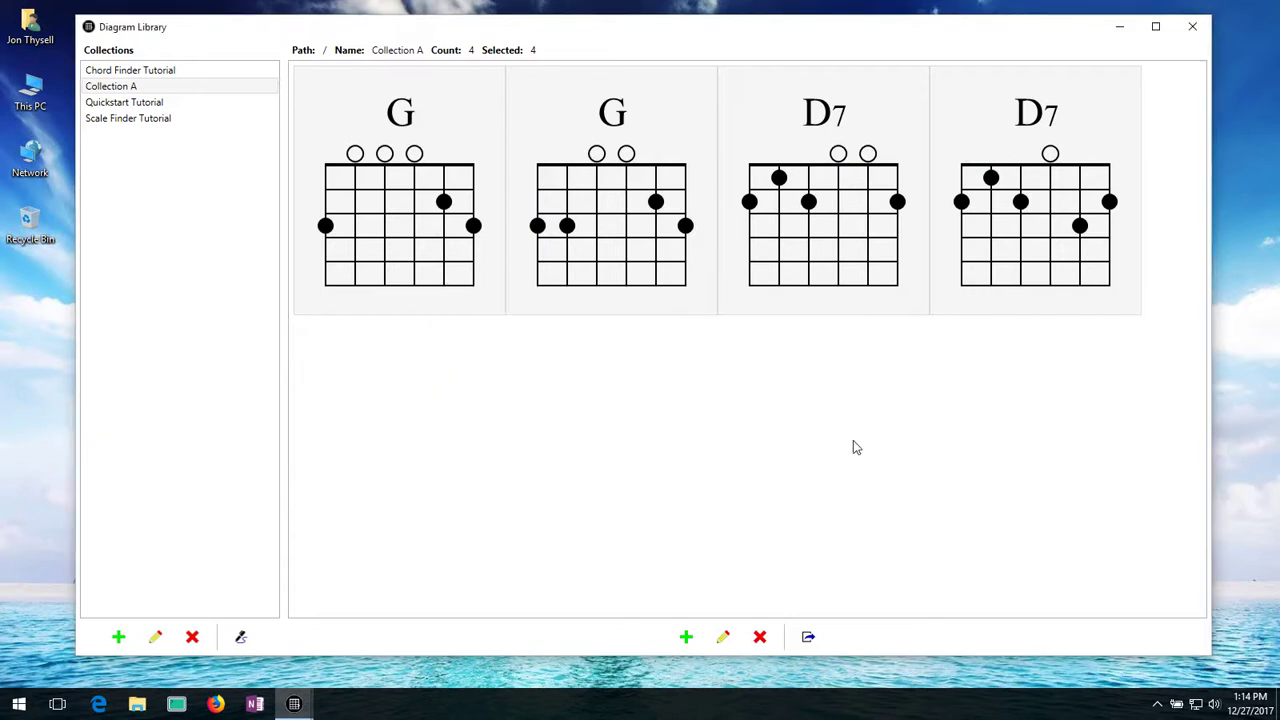
pyautogui.click(404, 219)
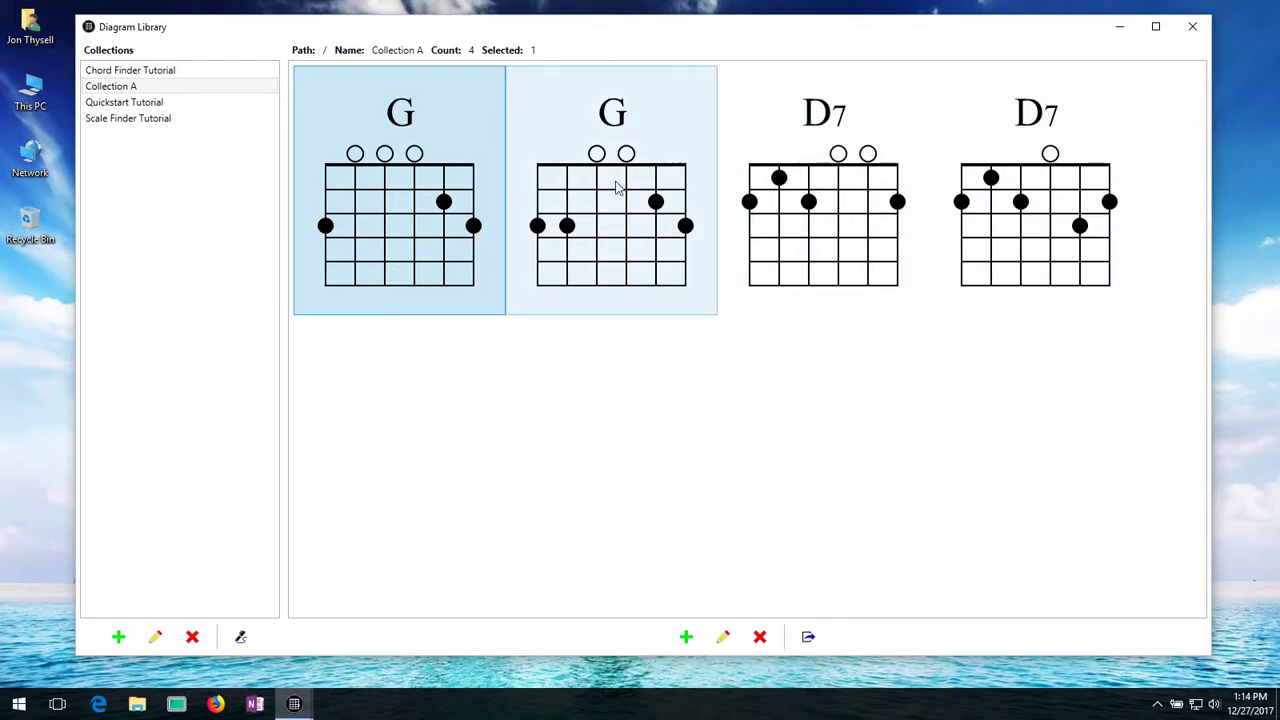
pyautogui.keyDown('shift'); pyautogui.click(1040, 268); pyautogui.keyUp('shift')
pyautogui.click(809, 640)
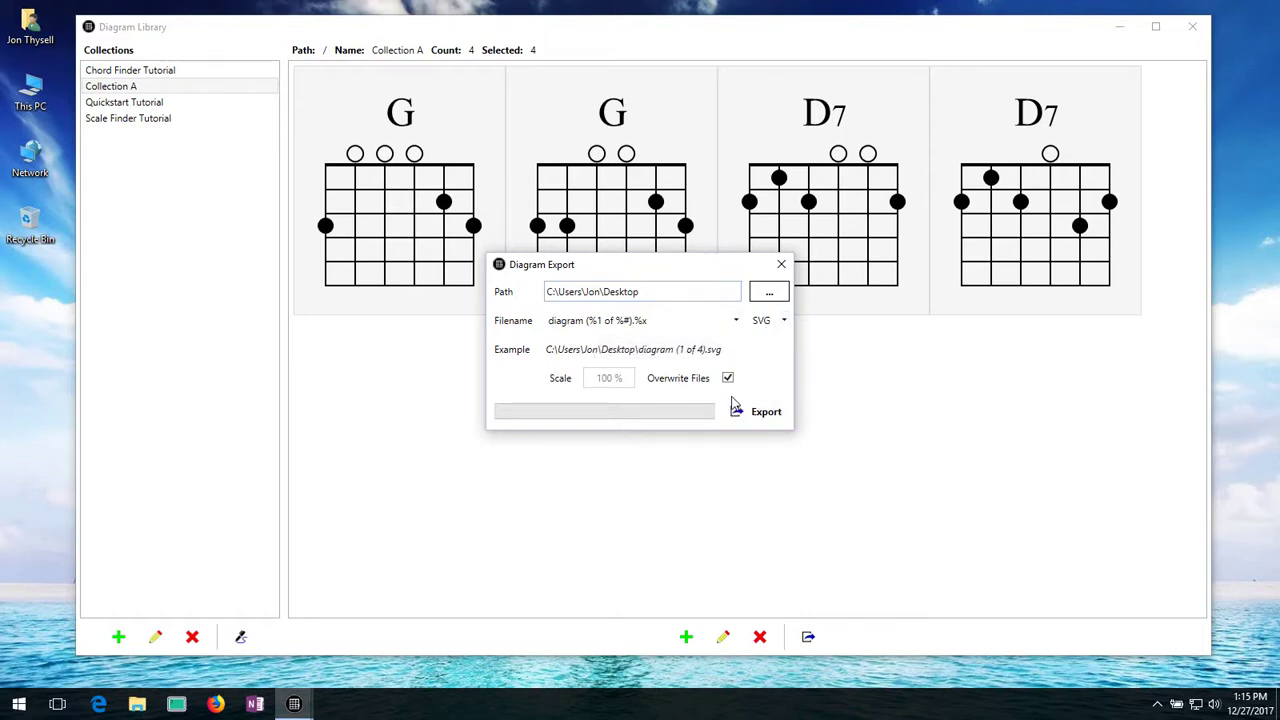
pyautogui.click(781, 264)
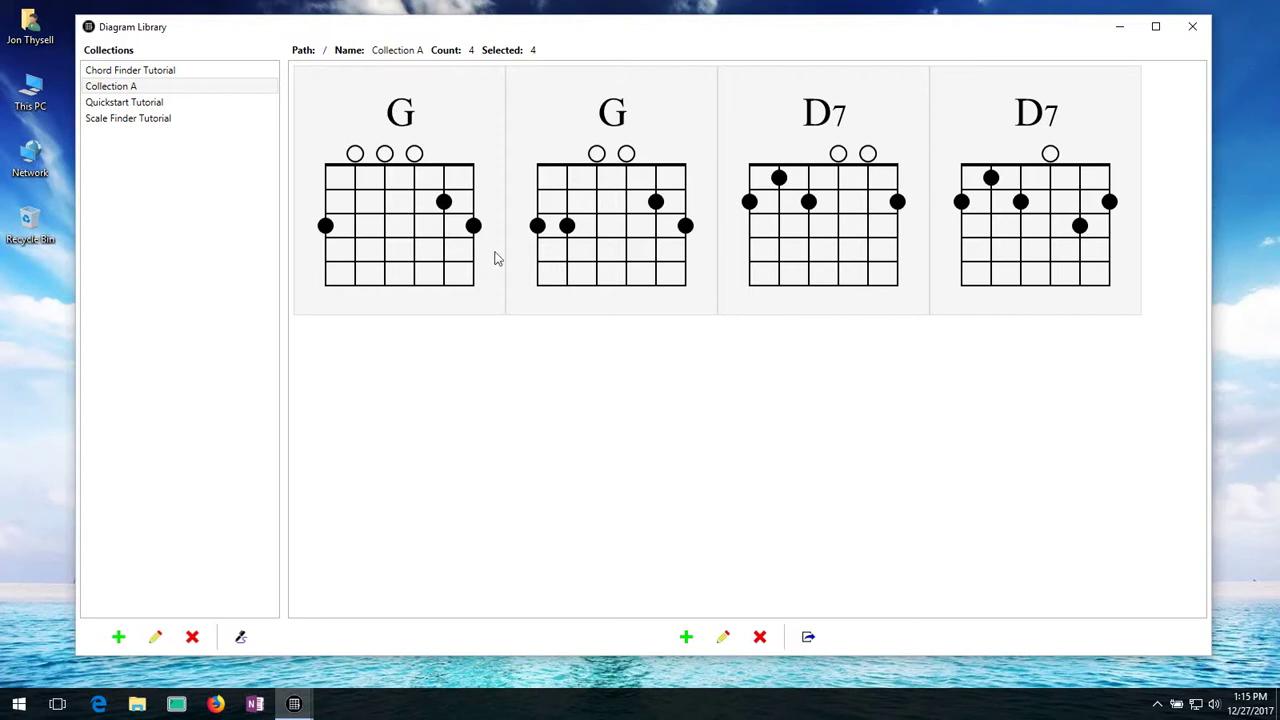
# - Select the first G chord diagram and copy its image to the clipboard
pyautogui.click(426, 140)
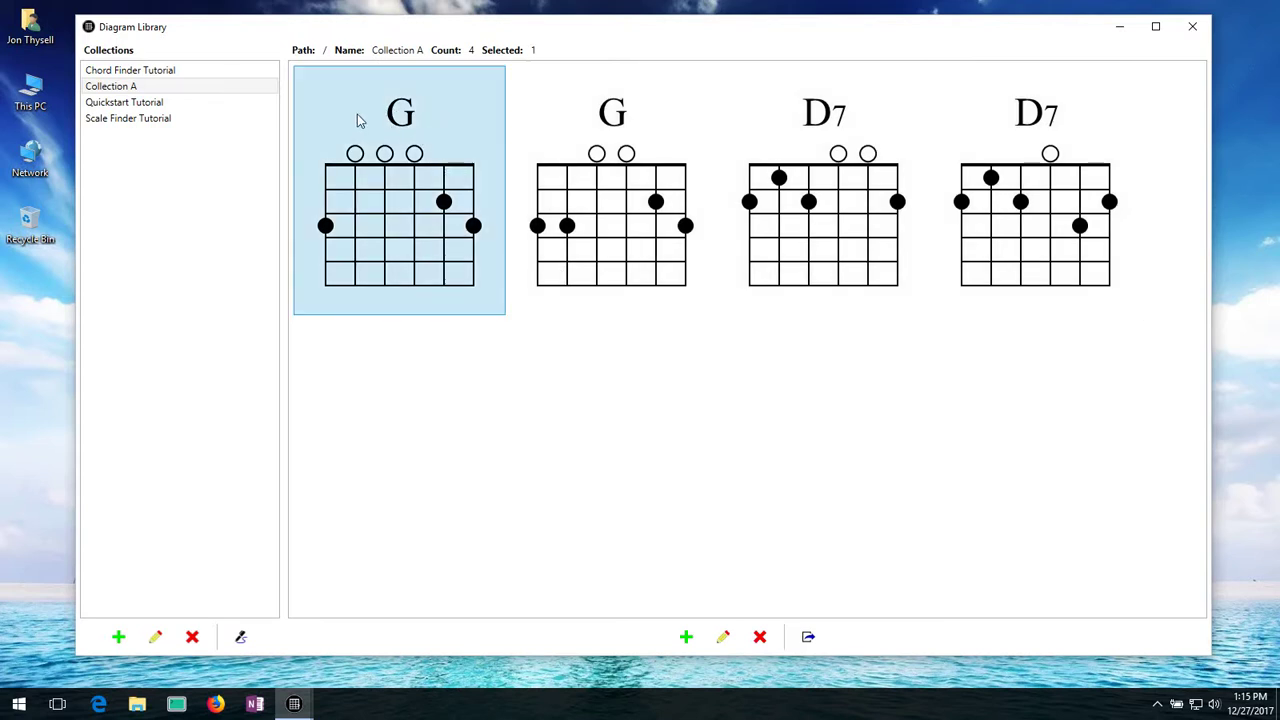
pyautogui.rightClick(463, 145)
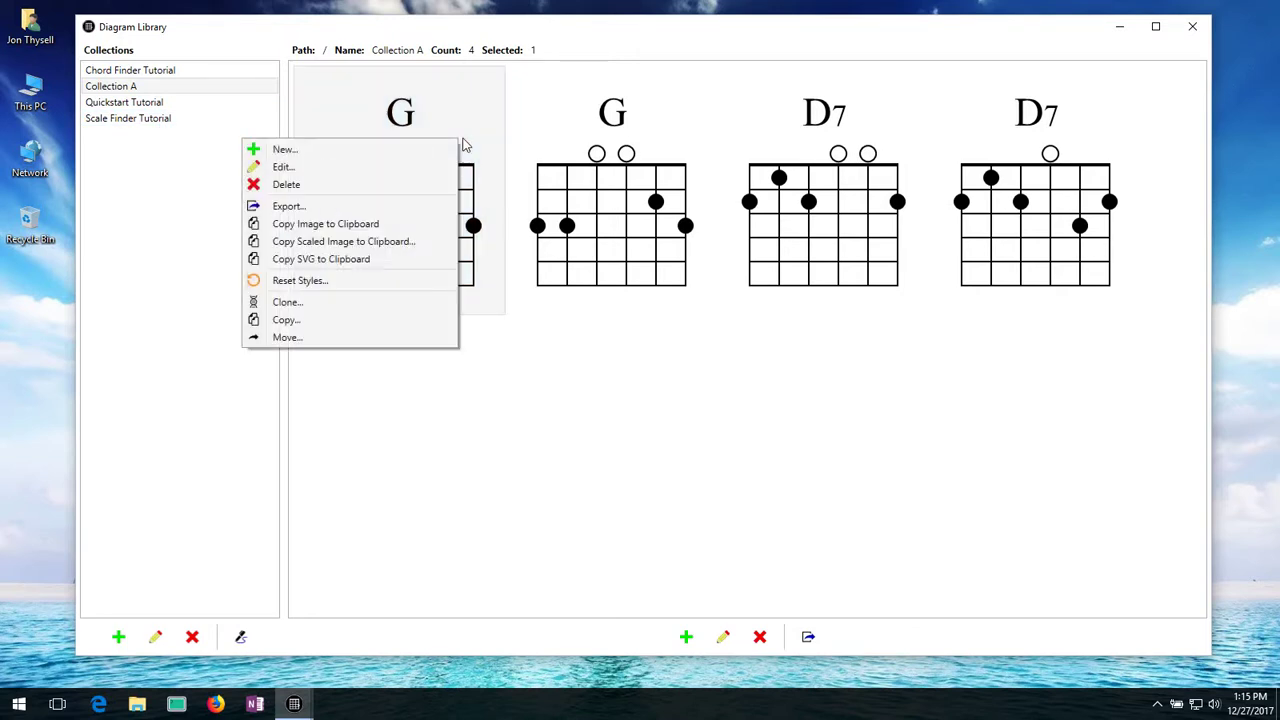
pyautogui.click(362, 226)
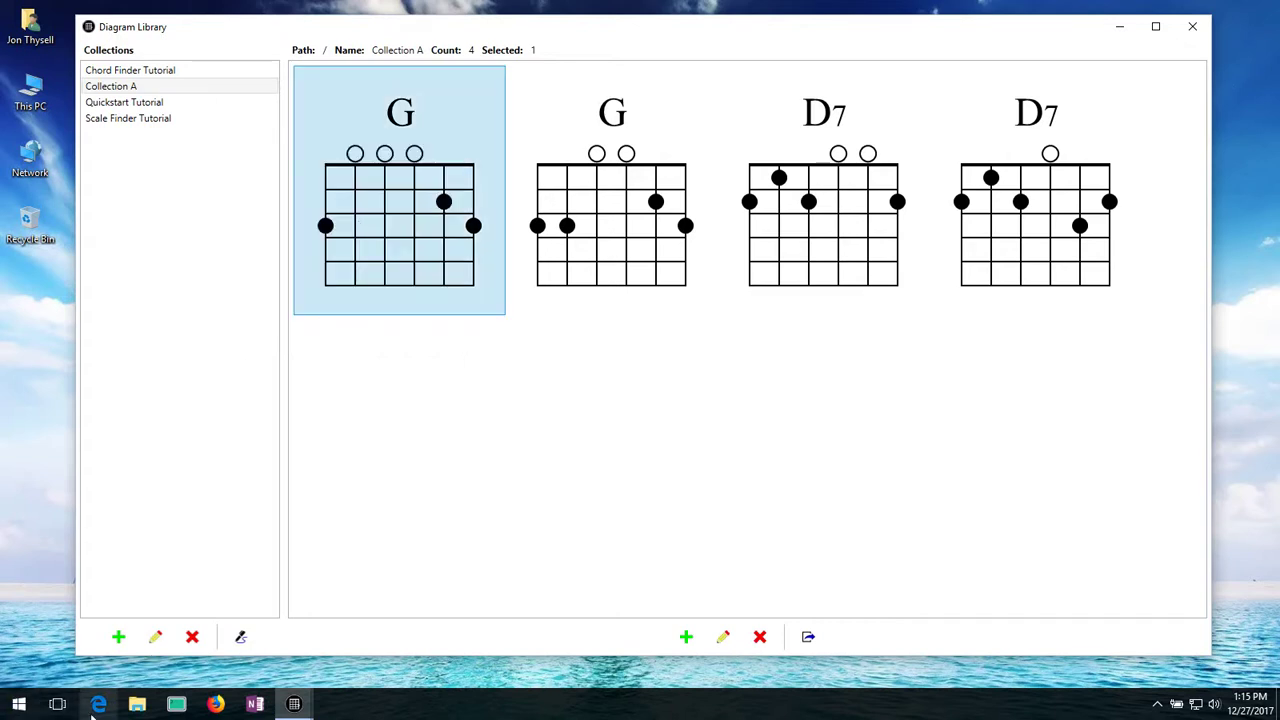
# - Launch Paint and paste the G chord diagram image onto its blank canvas
pyautogui.press('super')
pyautogui.write('pa')
pyautogui.press('Return')
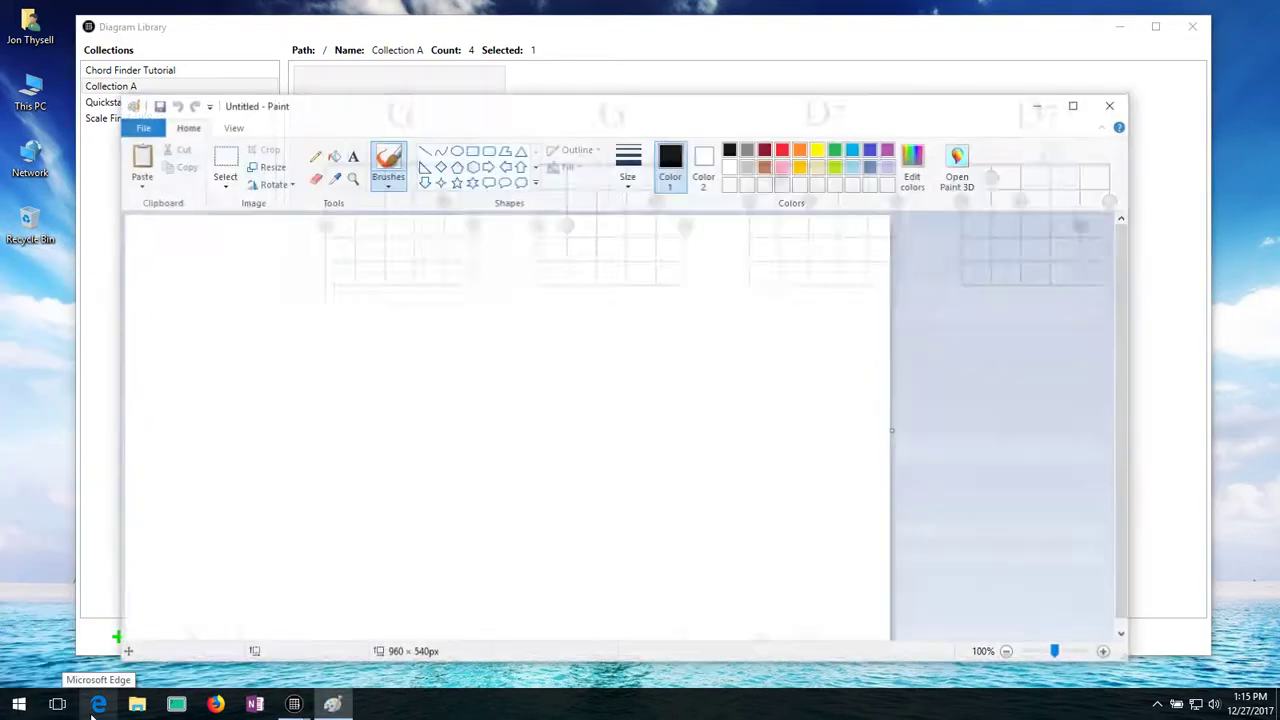
pyautogui.hotkey('ctrl', 'v')
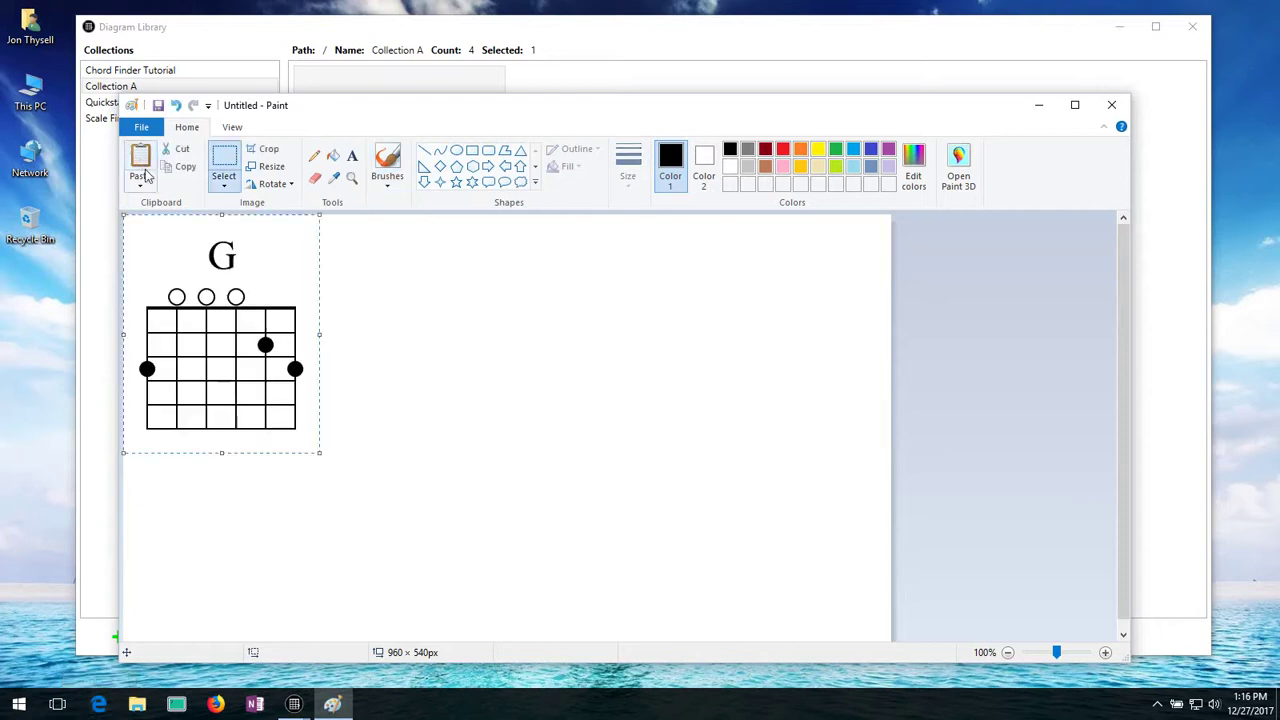
# - Move Paint aside and bring the Diagram Library back to the front
pyautogui.moveTo(305, 112); pyautogui.dragTo(314, 114)
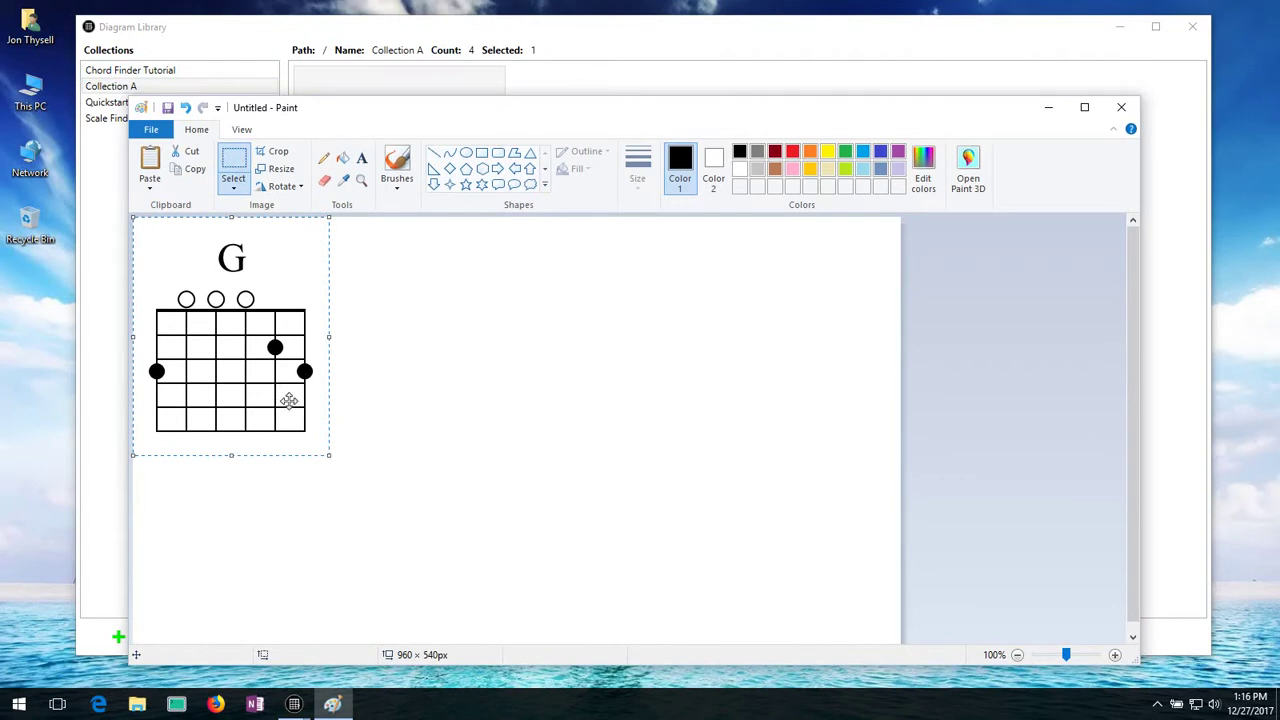
pyautogui.moveTo(477, 108); pyautogui.dragTo(419, 119)
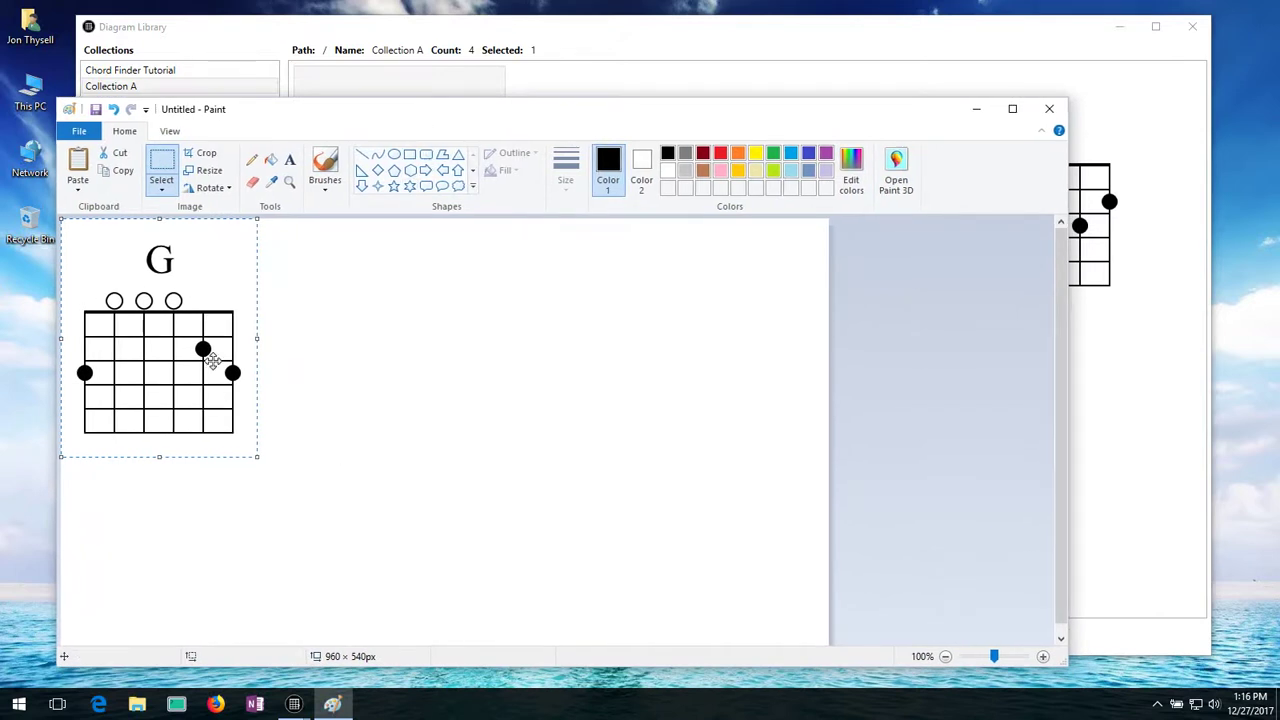
pyautogui.moveTo(766, 29); pyautogui.dragTo(812, 31)
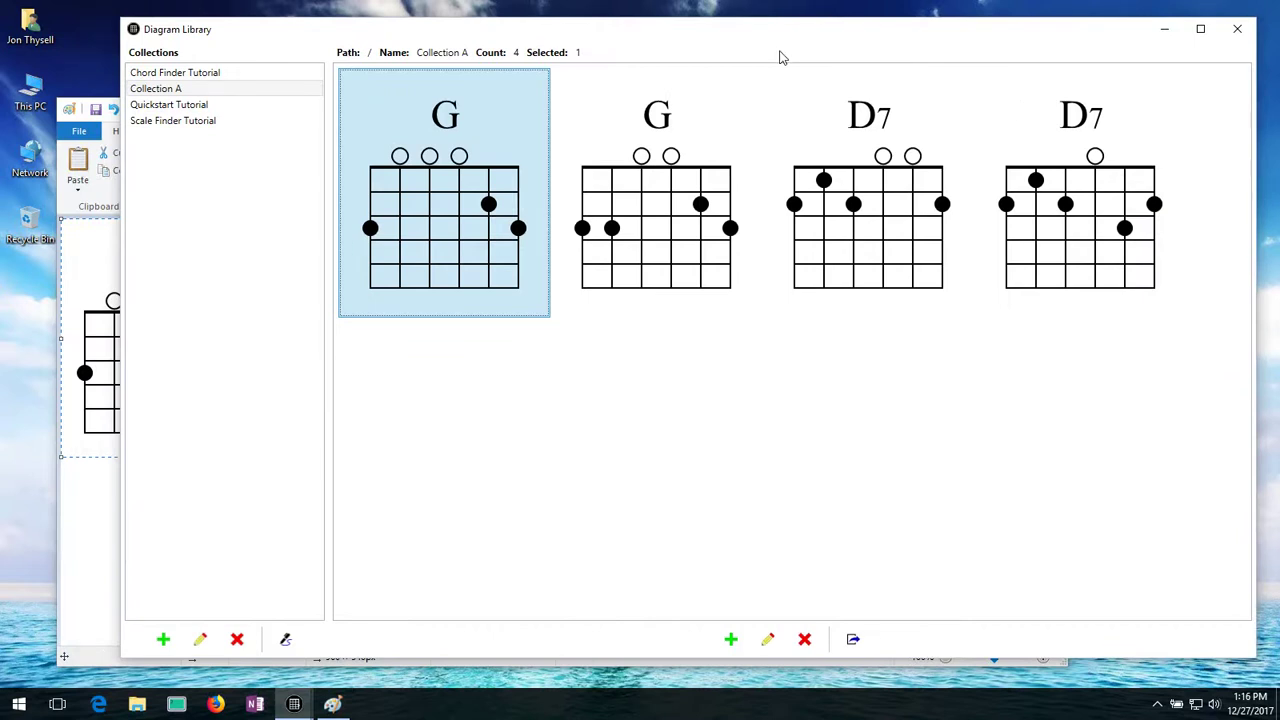
# - Copy the first G chord to the clipboard as a 200% scaled image
pyautogui.rightClick(427, 205)
pyautogui.click(336, 303)
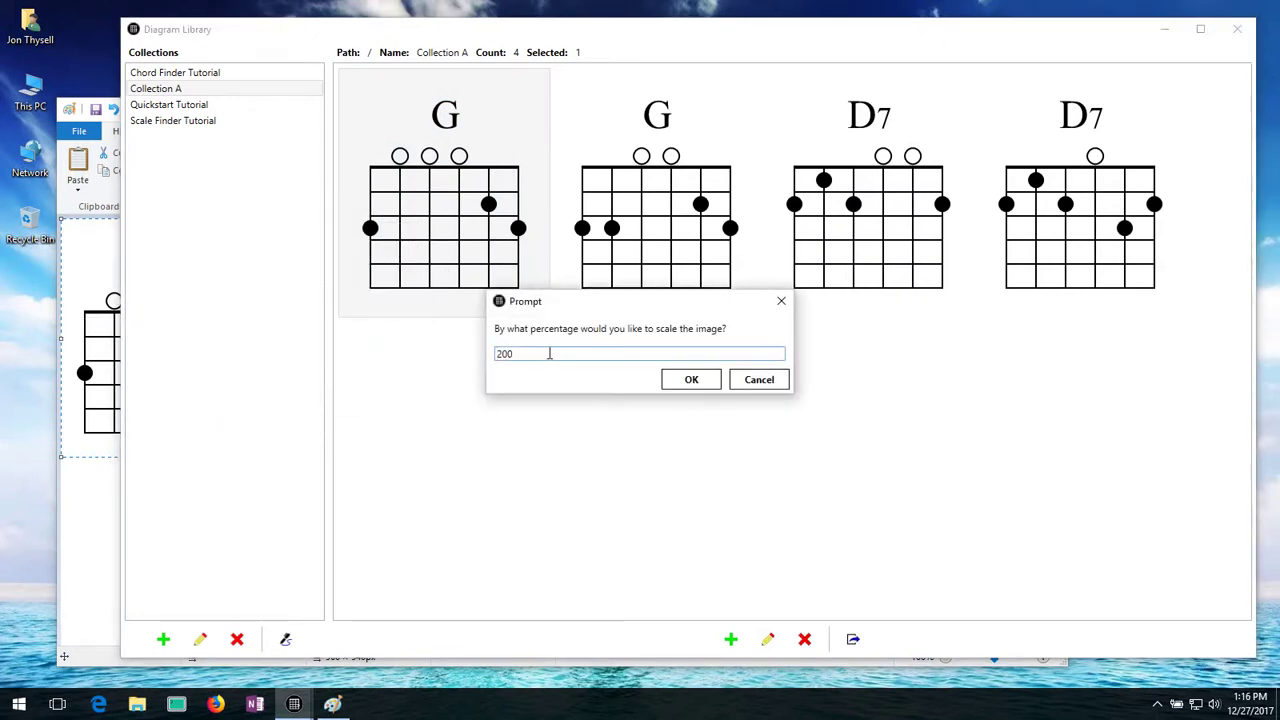
pyautogui.moveTo(553, 362); pyautogui.dragTo(490, 362)
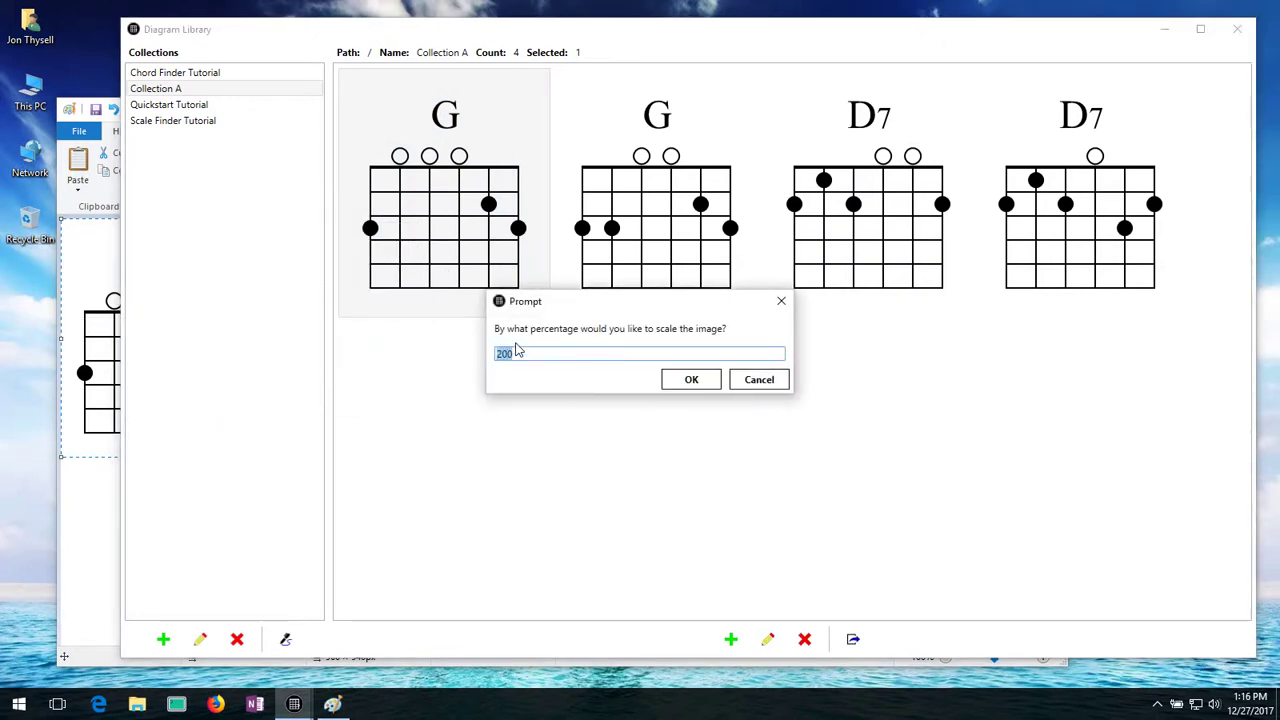
pyautogui.click(691, 384)
# - Paste the enlarged G chord into Paint and place it right of the small one
pyautogui.click(95, 514)
pyautogui.hotkey('ctrl', 'v')
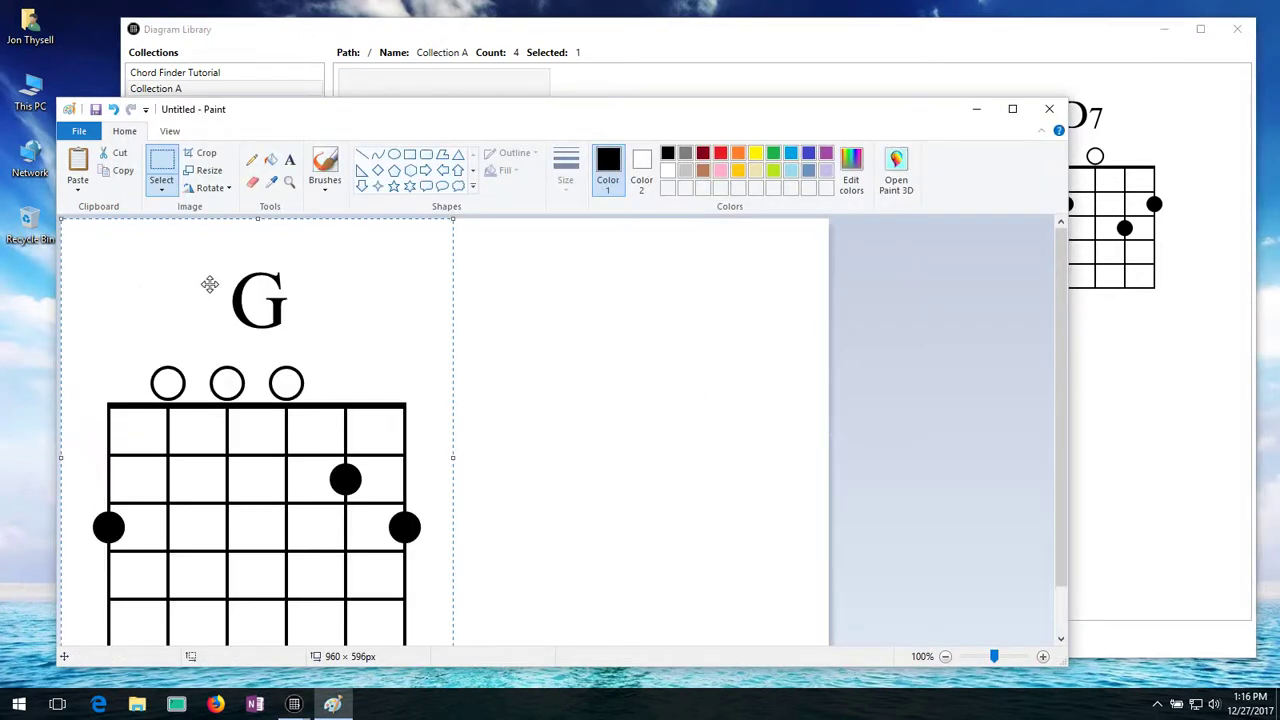
pyautogui.moveTo(206, 287); pyautogui.dragTo(383, 300)
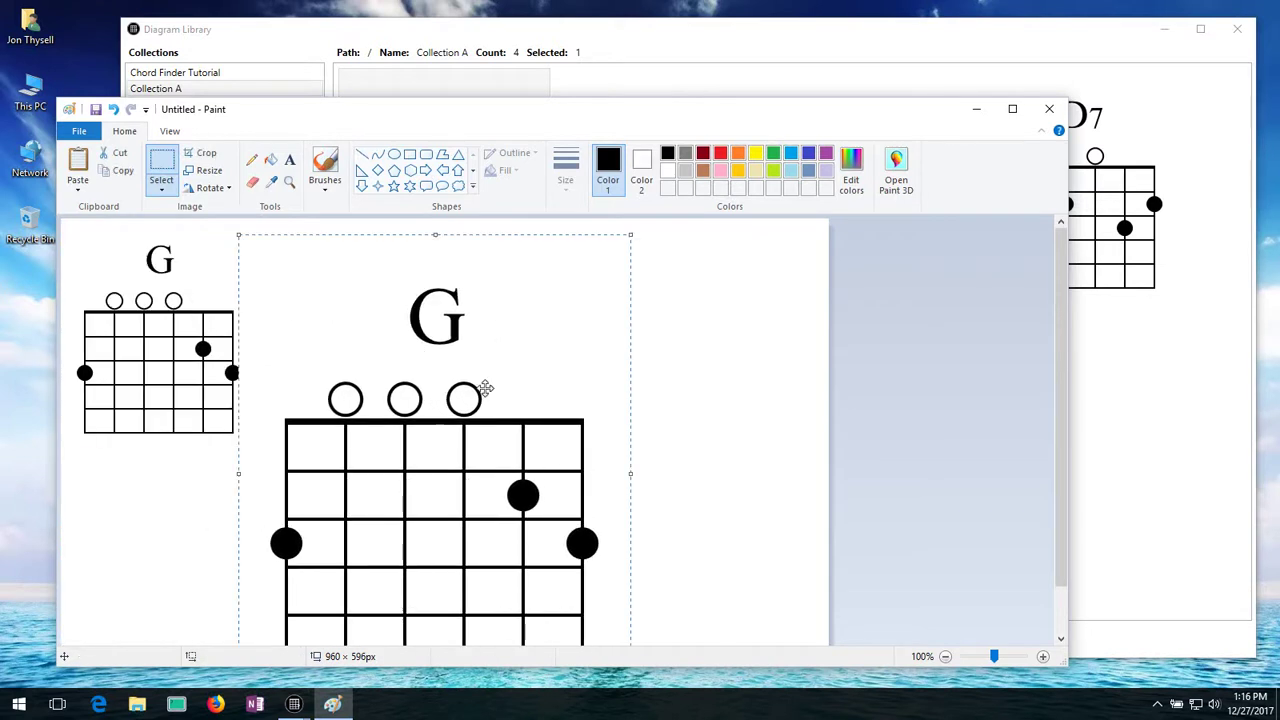
pyautogui.moveTo(491, 129); pyautogui.dragTo(489, 2)
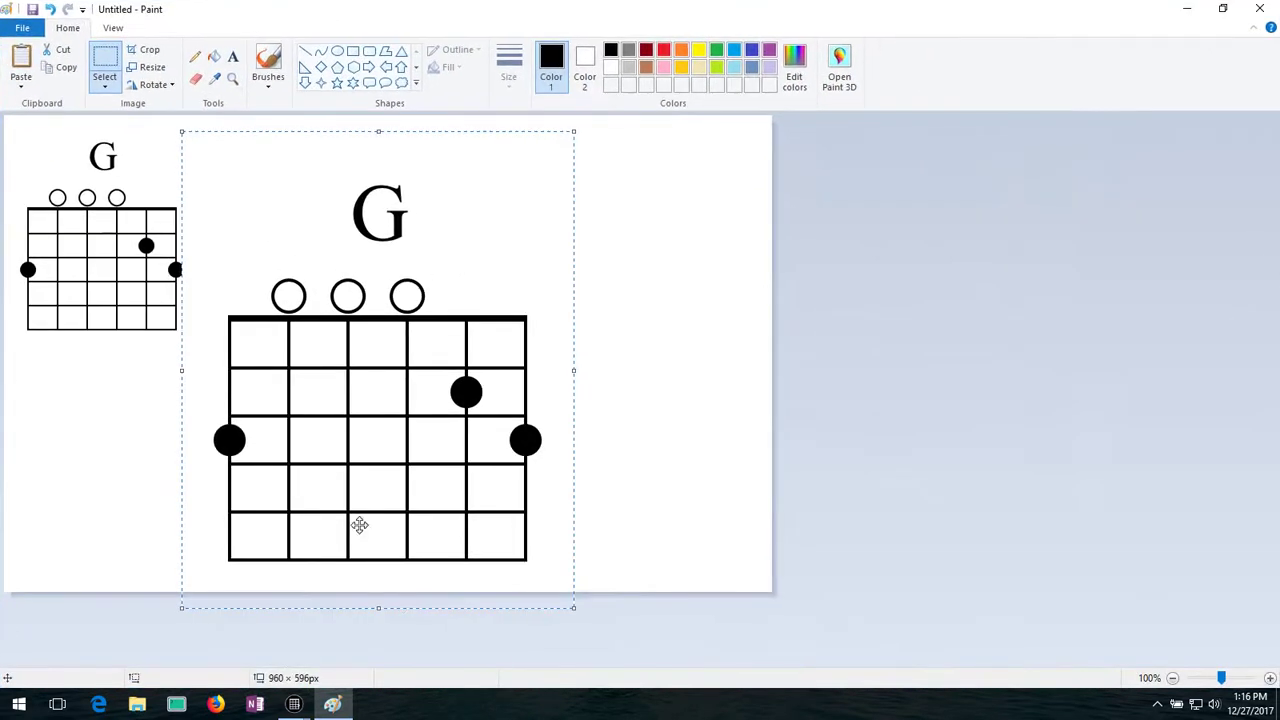
pyautogui.moveTo(267, 253); pyautogui.dragTo(280, 229)
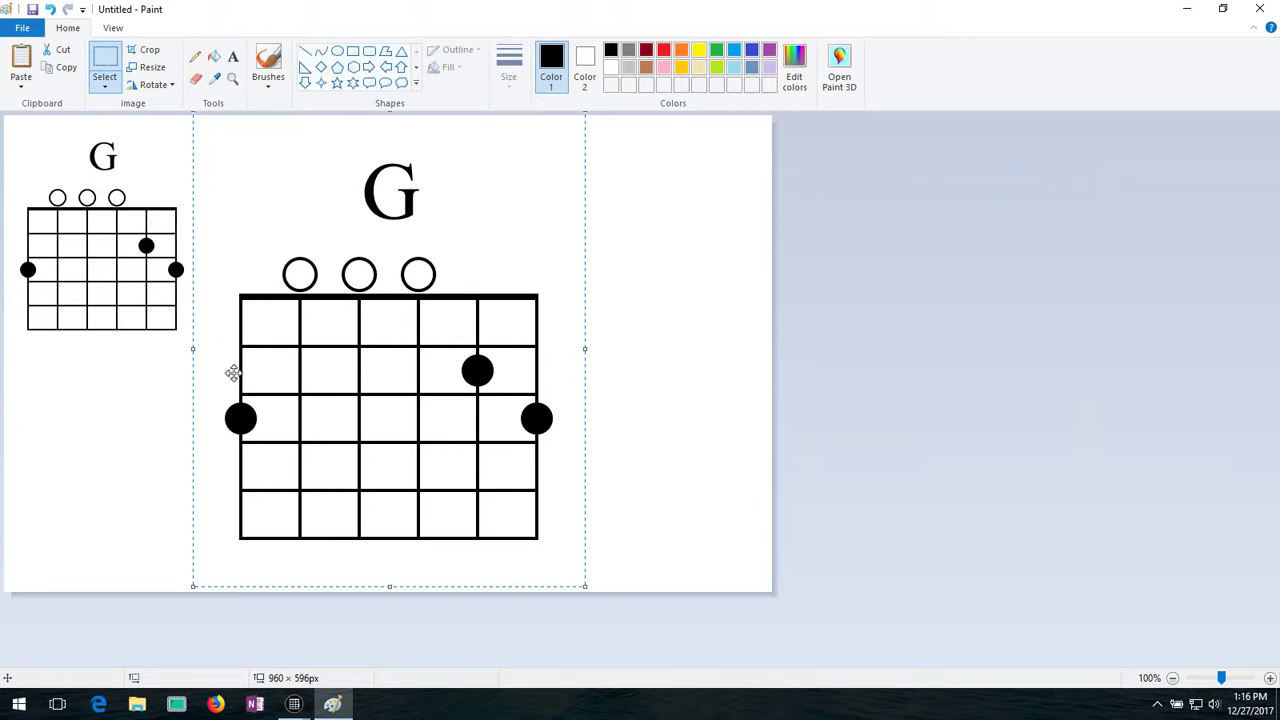
# - Fix the large G in place, then paste another copy of the first G chord beside it in Paint
pyautogui.click(99, 431)
pyautogui.moveTo(686, 9)
pyautogui.mouseDown()
pyautogui.moveTo(674, 77)
pyautogui.moveTo(586, 117)
pyautogui.moveTo(572, 105)
pyautogui.mouseUp()
pyautogui.click(632, 33)
pyautogui.rightClick(416, 227)
pyautogui.click(463, 212)
pyautogui.click(100, 488)
pyautogui.hotkey('ctrl', 'v')
pyautogui.moveTo(86, 272)
pyautogui.mouseDown()
pyautogui.moveTo(595, 312)
pyautogui.moveTo(566, 289)
pyautogui.moveTo(576, 292)
pyautogui.mouseUp()
pyautogui.click(722, 29)
# - Copy the second G chord as a 10% scaled image
pyautogui.click(690, 188)
pyautogui.hotkey('ctrl', 'c')
pyautogui.moveTo(507, 355); pyautogui.dragTo(487, 362)
pyautogui.write('10')
pyautogui.click(692, 380)
pyautogui.click(94, 491)
pyautogui.moveTo(710, 115); pyautogui.dragTo(692, 113)
pyautogui.click(798, 33)
# - Look through the context menus of the second and first G chords without choosing an action
pyautogui.rightClick(694, 201)
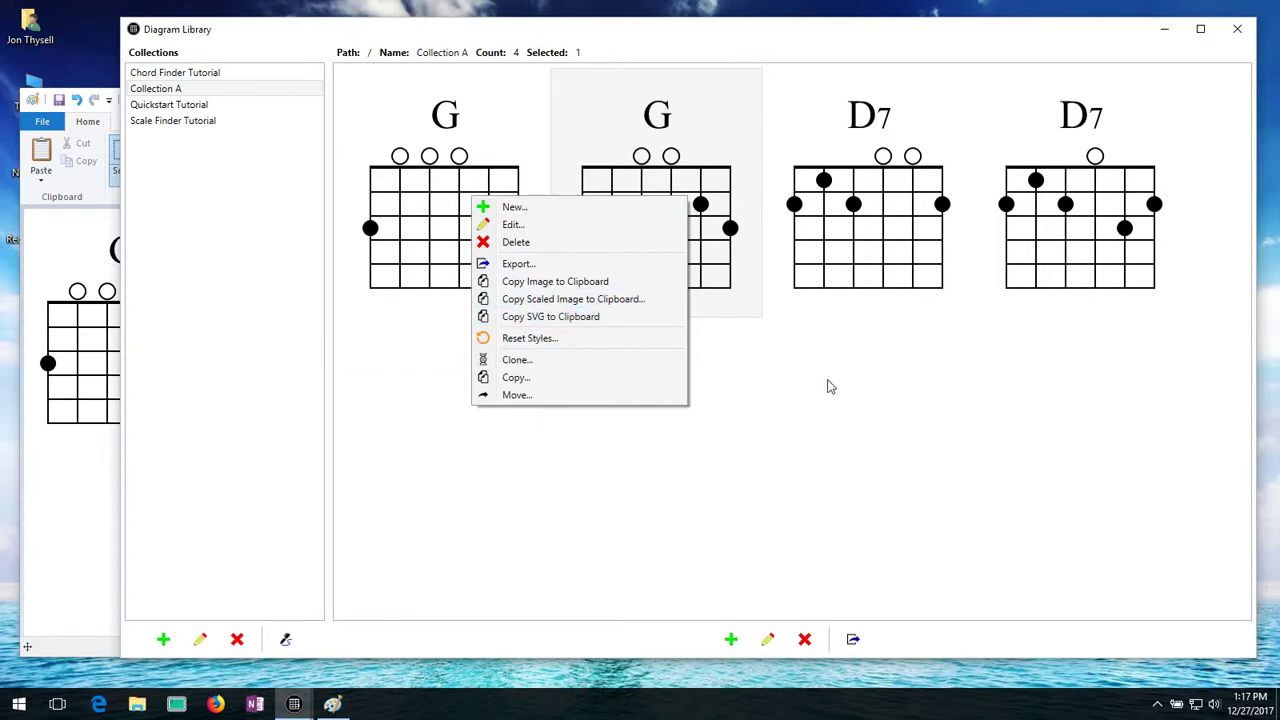
pyautogui.click(776, 352)
pyautogui.rightClick(446, 156)
pyautogui.click(745, 436)
# - Close the library, search C major chords in Chord Finder and view the first result's actions
pyautogui.click(1238, 29)
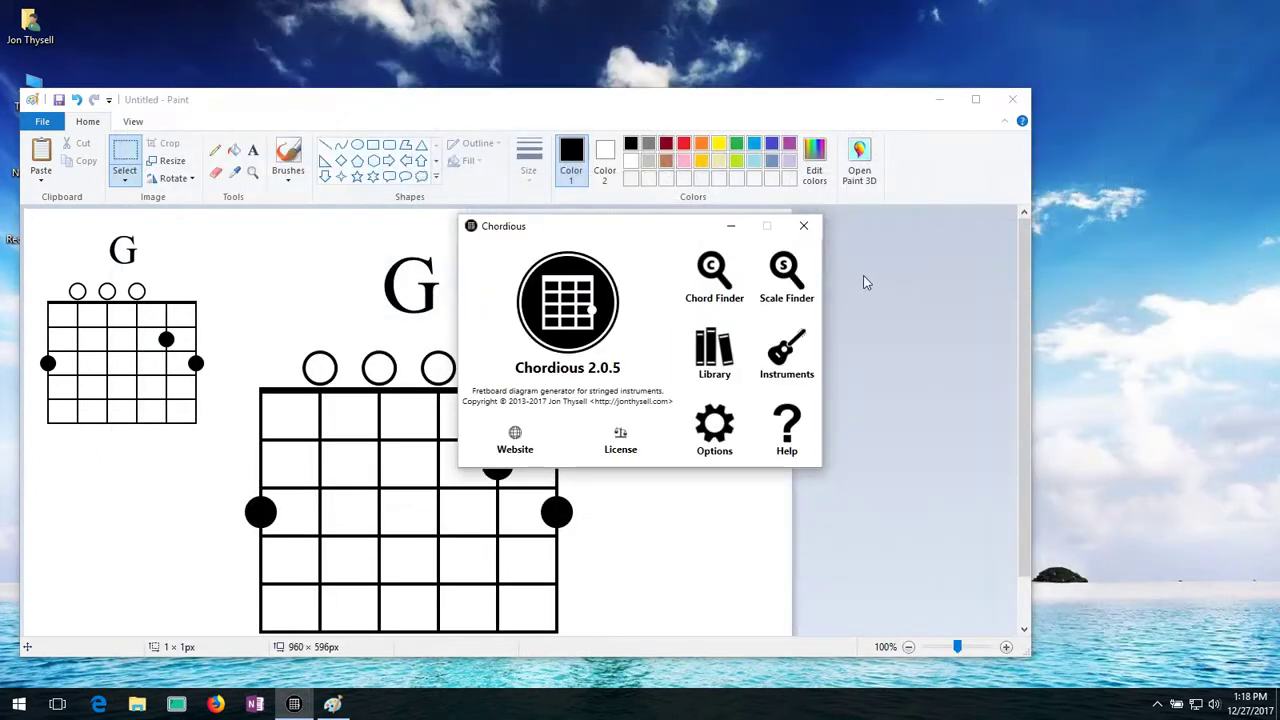
pyautogui.click(714, 272)
pyautogui.click(471, 560)
pyautogui.click(657, 288)
pyautogui.rightClick(657, 288)
pyautogui.click(780, 120)
# - Close Chord Finder and reopen the Diagram Library maximized to fill the screen
pyautogui.moveTo(634, 118); pyautogui.dragTo(597, 52)
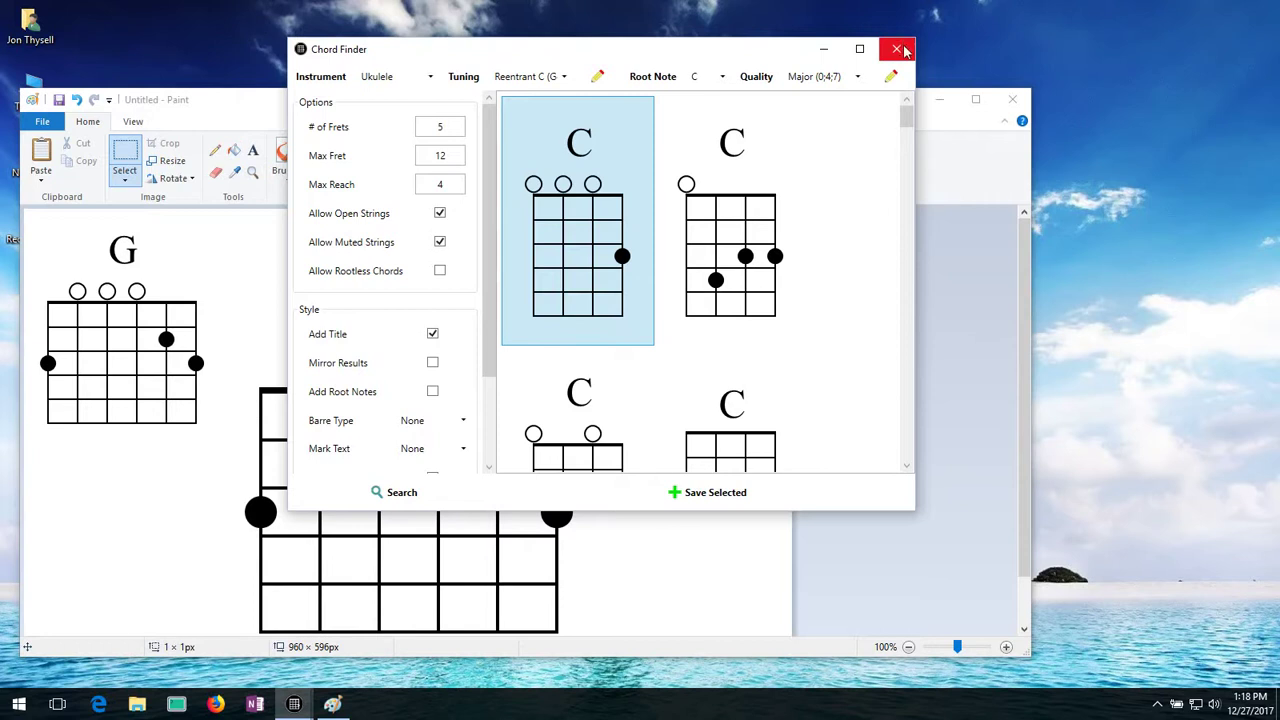
pyautogui.click(897, 50)
pyautogui.click(709, 343)
pyautogui.moveTo(678, 120); pyautogui.dragTo(520, 5)
# - Show Collection A's four diagrams and bring up the second G chord's actions
pyautogui.click(86, 64)
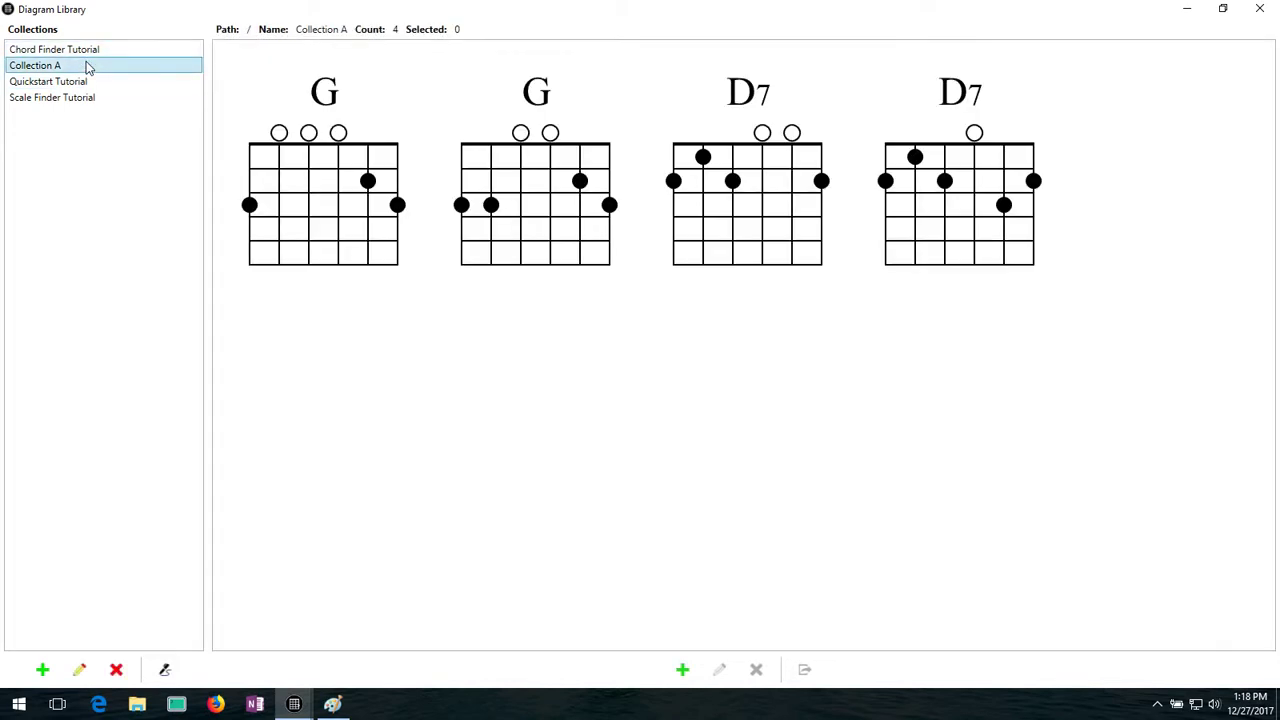
pyautogui.rightClick(535, 226)
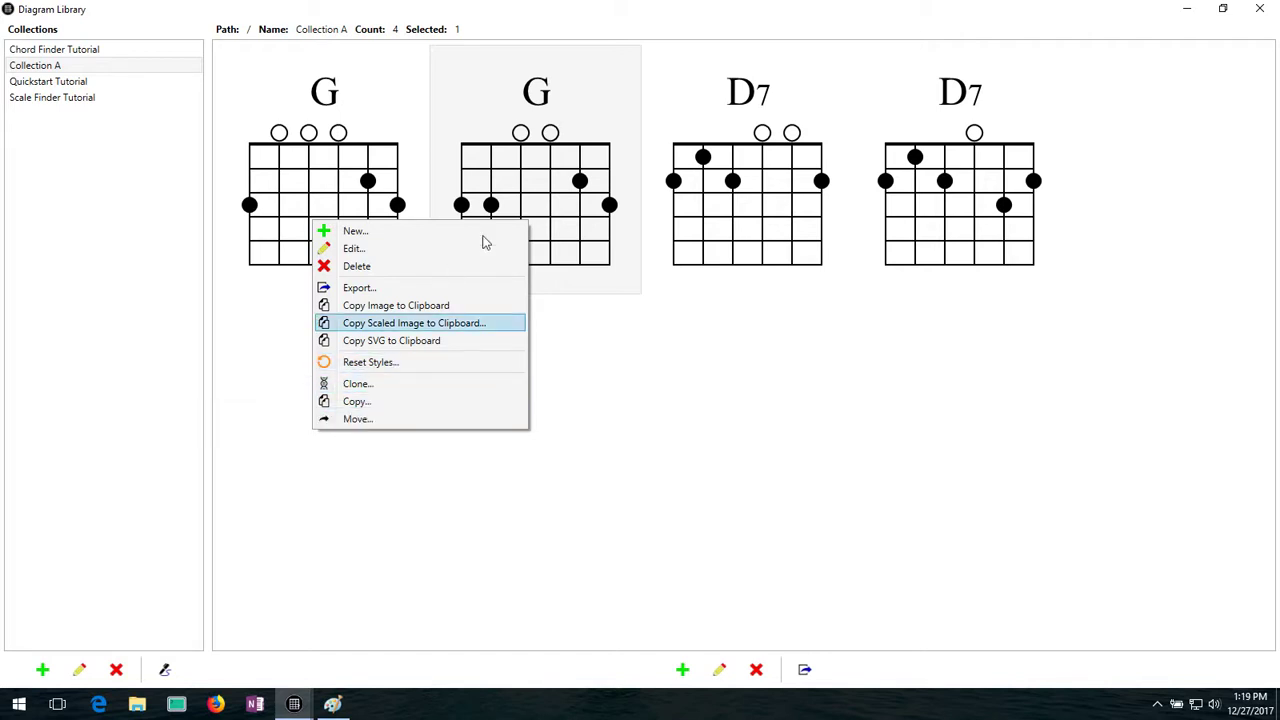
# - Clone the first G chord into Collection A, then select the new fifth diagram and view its actions
pyautogui.click(618, 372)
pyautogui.click(350, 220)
pyautogui.rightClick(340, 200)
pyautogui.click(171, 362)
pyautogui.click(307, 496)
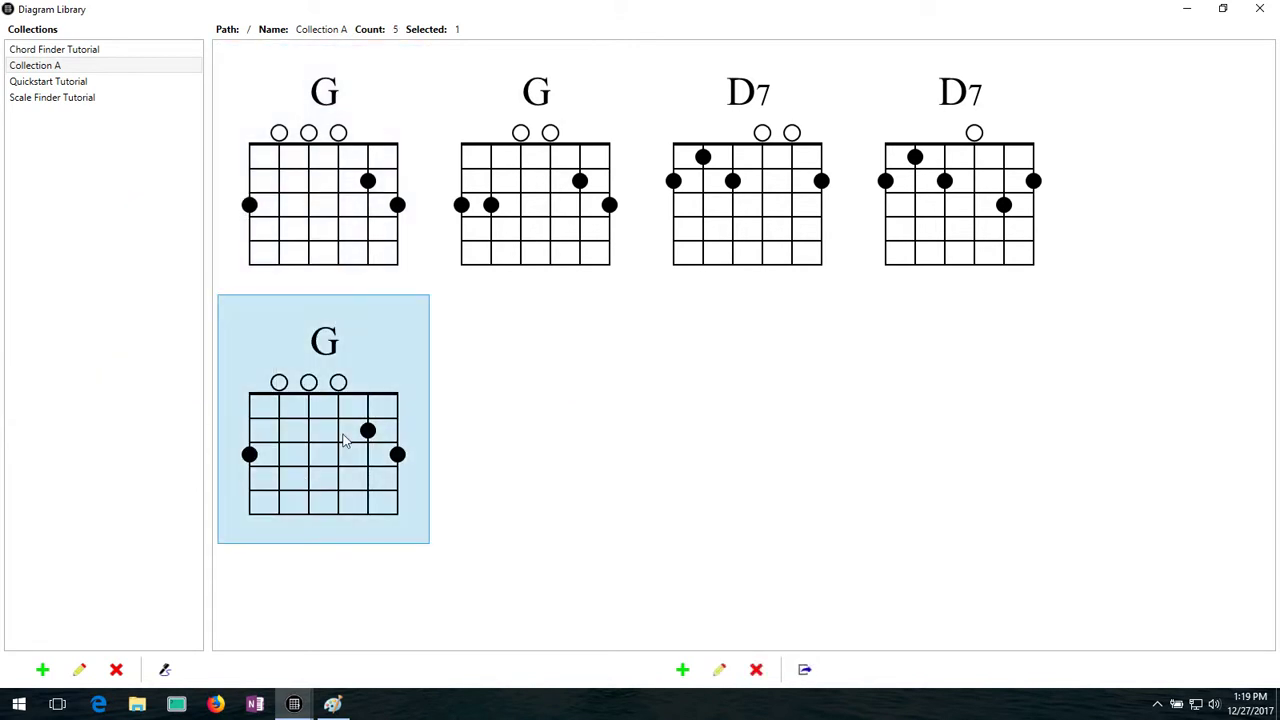
pyautogui.rightClick(353, 357)
# - Copy the cloned G chord into a new collection named Collection B and view it
pyautogui.click(174, 538)
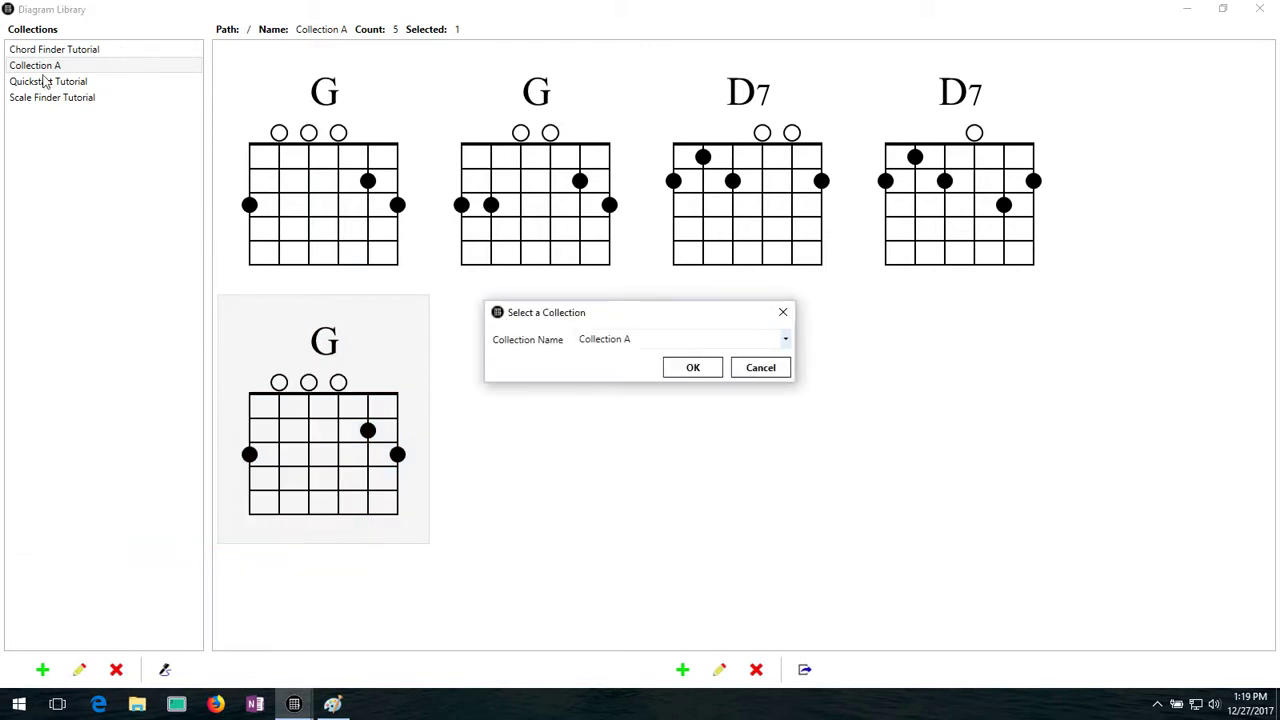
pyautogui.click(785, 341)
pyautogui.click(680, 337)
pyautogui.write('B')
pyautogui.click(693, 368)
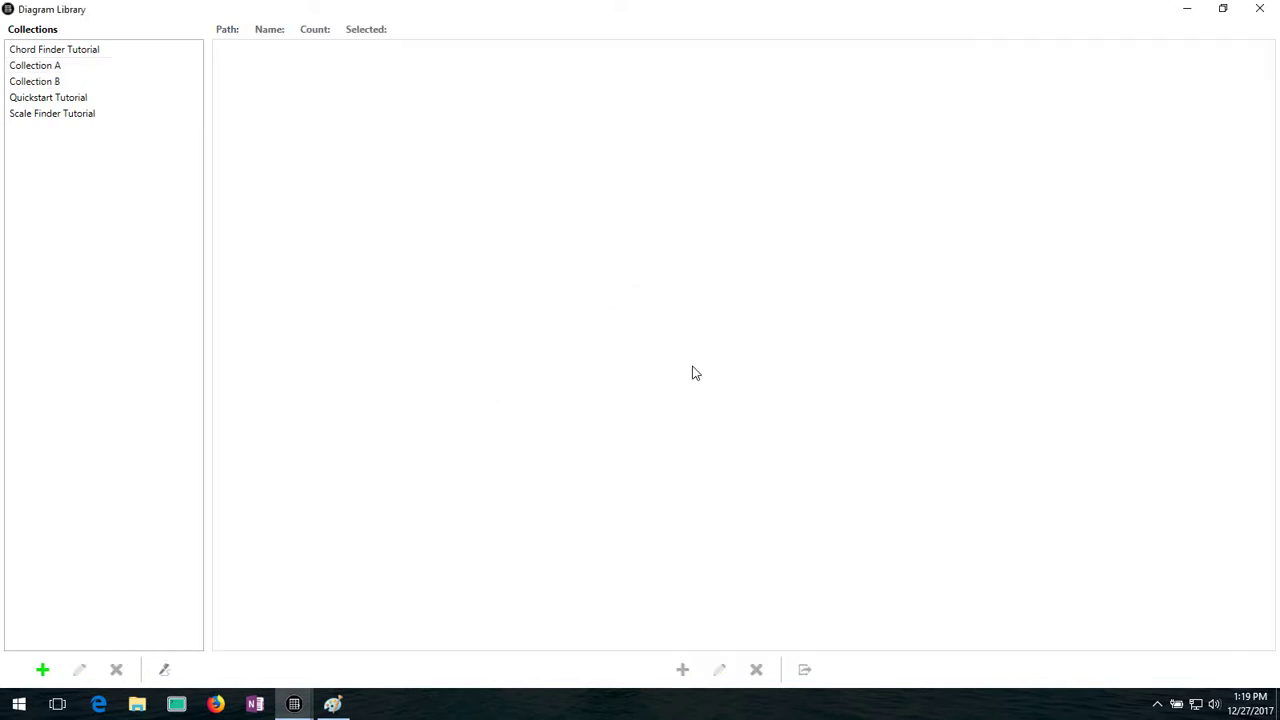
pyautogui.click(62, 86)
# - Move the cloned G chord from Collection A to Collection B and check its two G diagrams
pyautogui.click(62, 67)
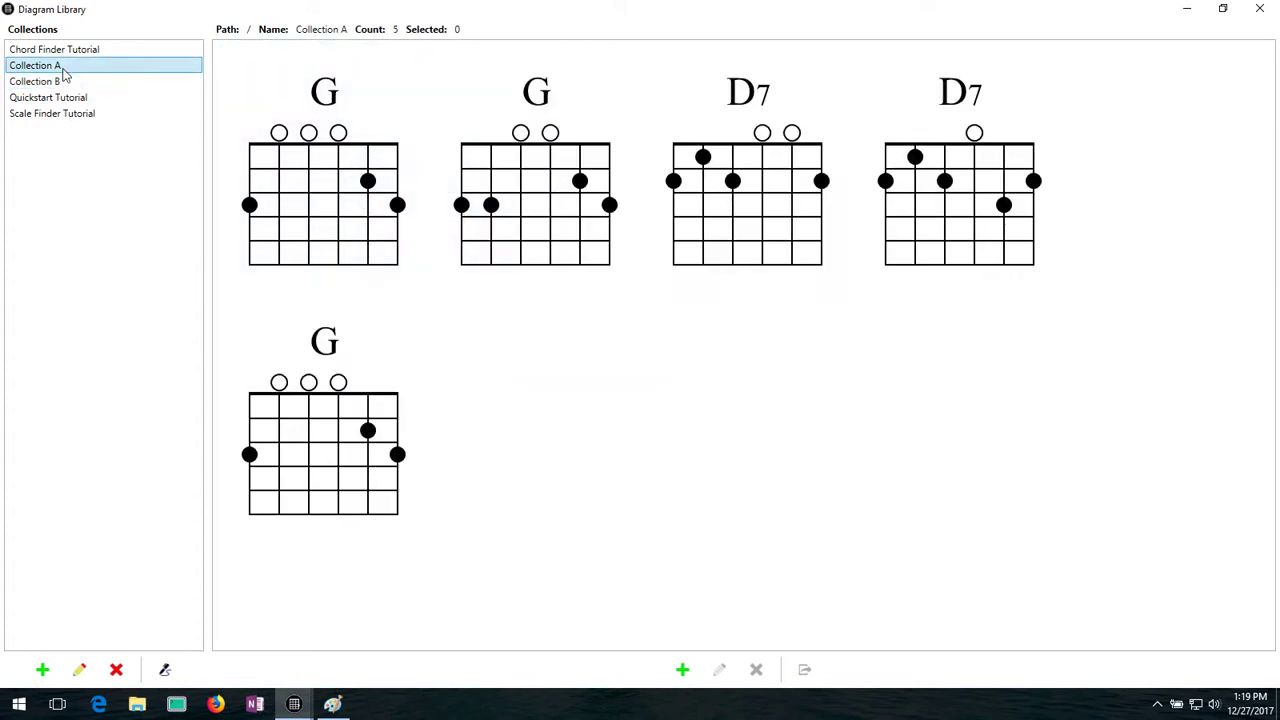
pyautogui.rightClick(370, 355)
pyautogui.click(203, 552)
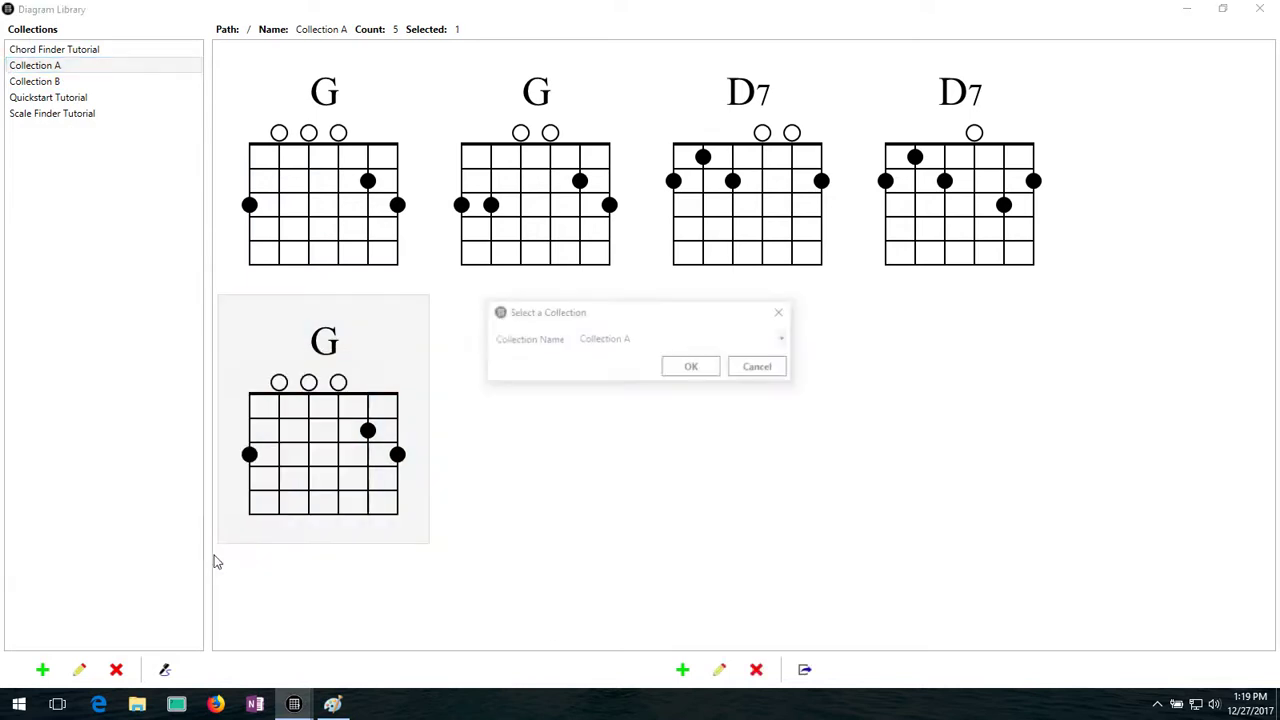
pyautogui.click(787, 342)
pyautogui.click(629, 390)
pyautogui.click(689, 370)
pyautogui.click(32, 82)
pyautogui.click(421, 200)
pyautogui.click(578, 165)
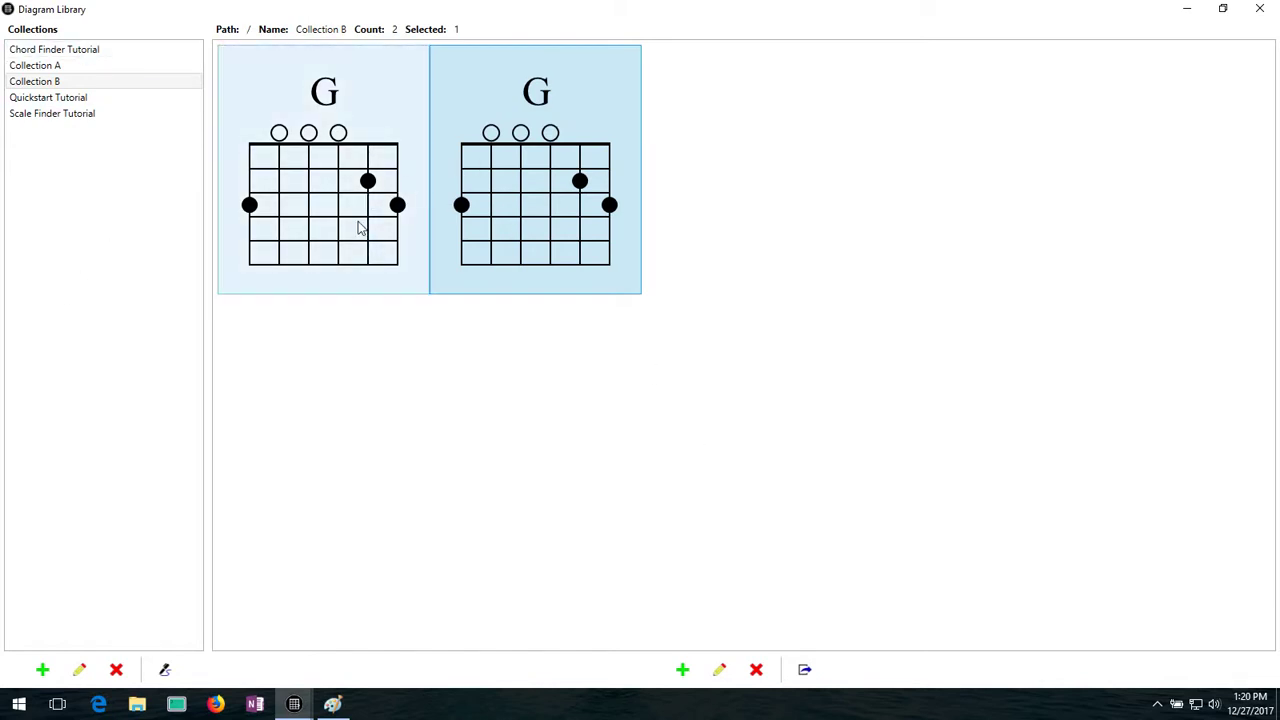
# - Return to Collection A, now showing G, G, D7 and D7
pyautogui.click(60, 67)
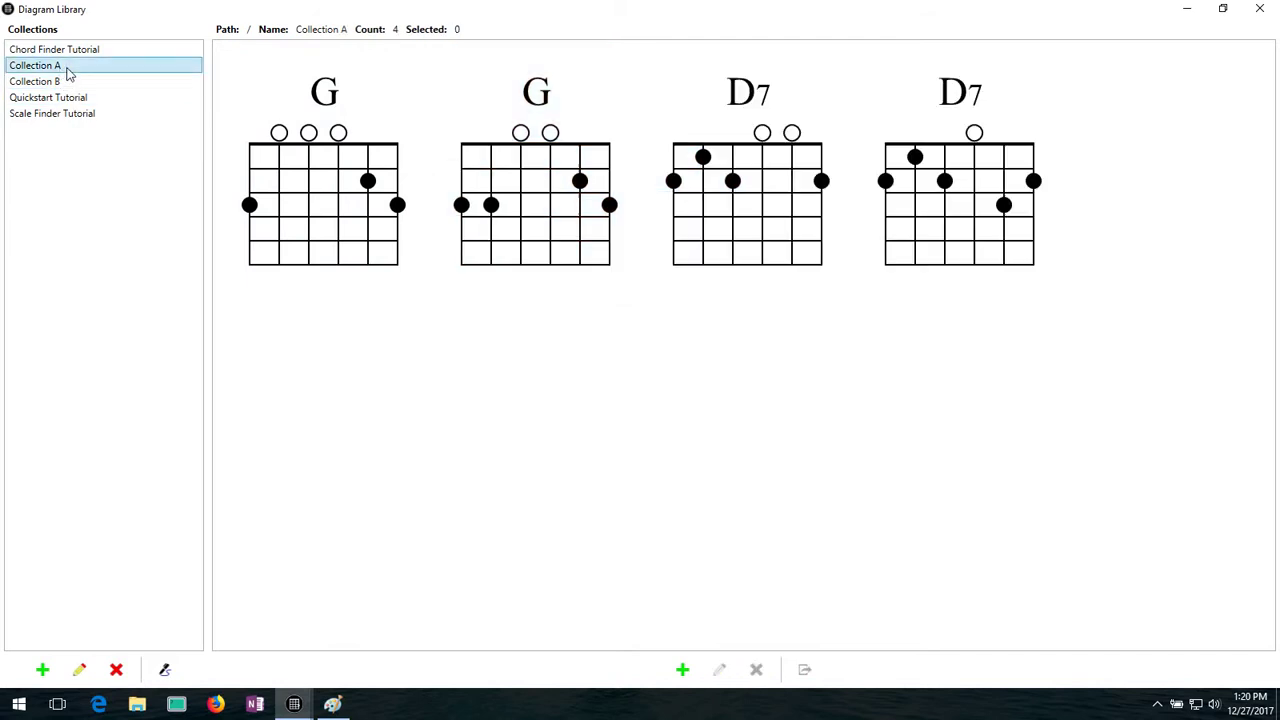